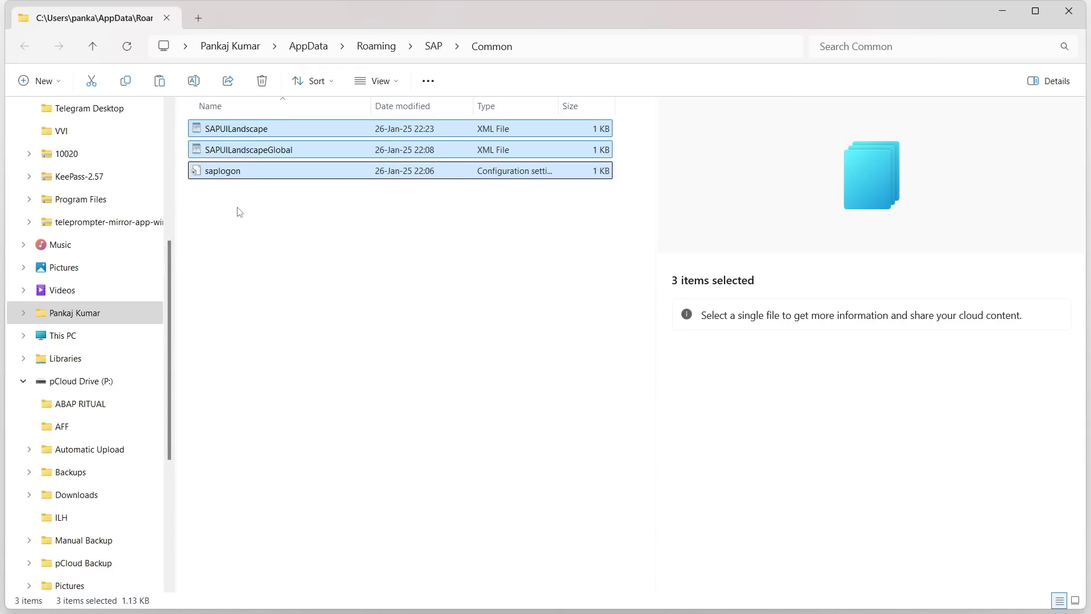
Replace the three selected files in the SAP Common folder with the saplogon configuration file from Downloads\saplogoninifile
key(Delete)
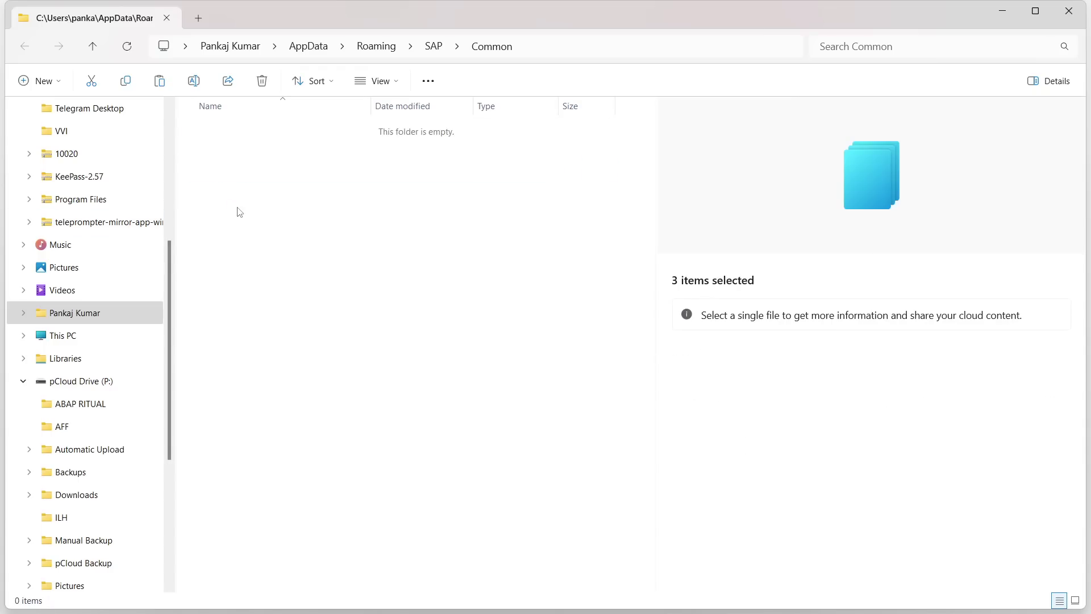
mouse_move(369, 613)
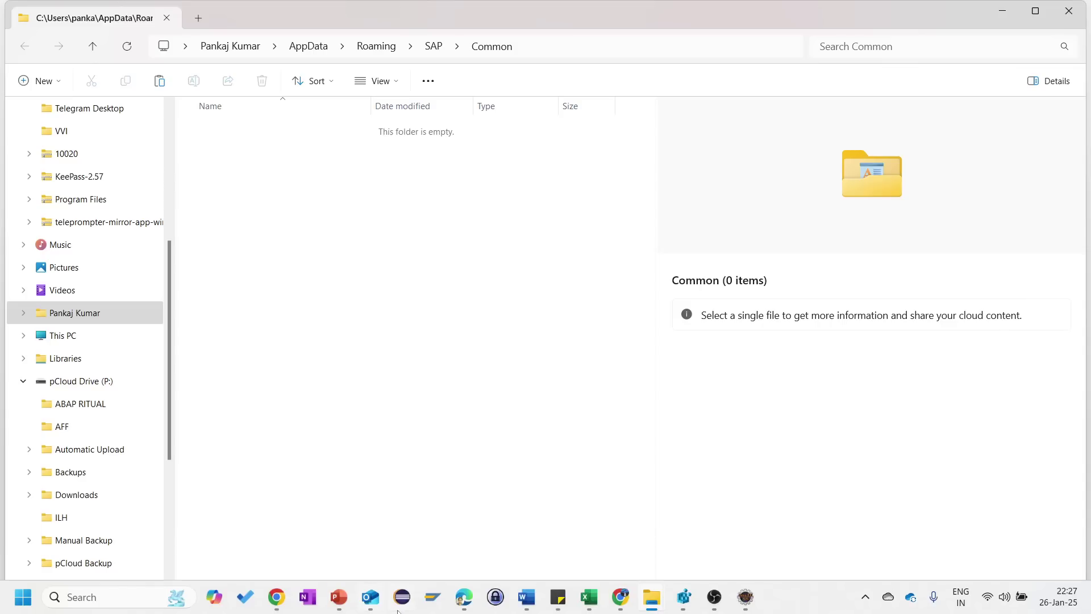
mouse_move(652, 602)
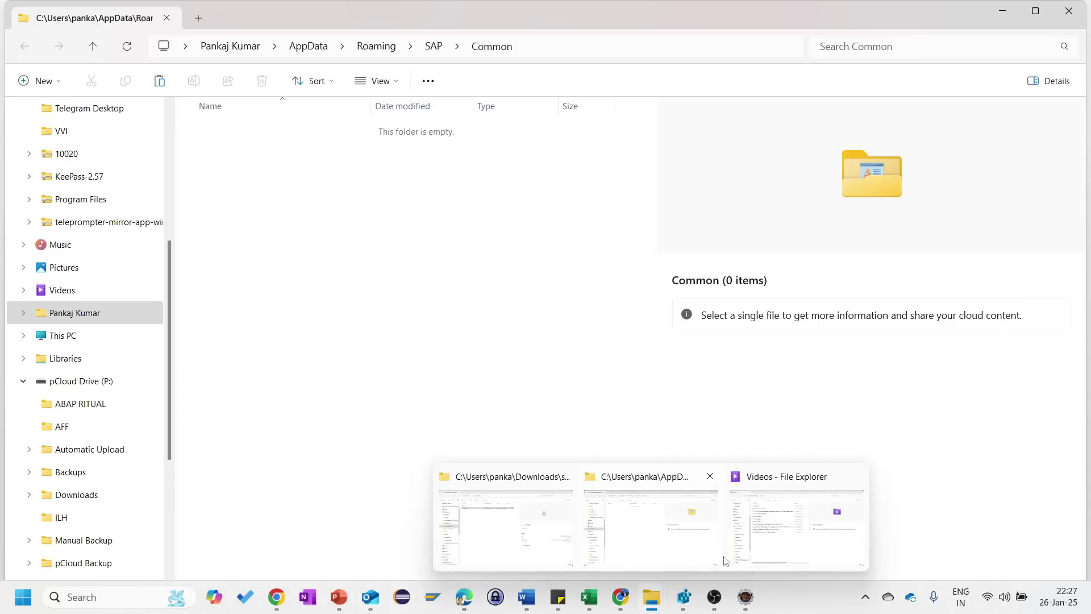
click(485, 547)
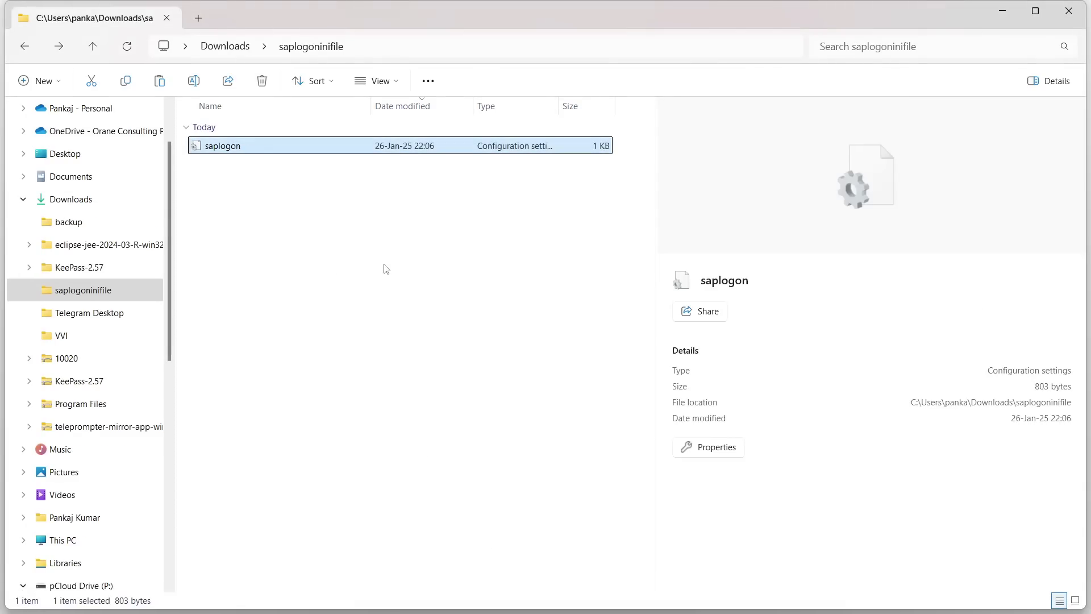
key(alt+Tab)
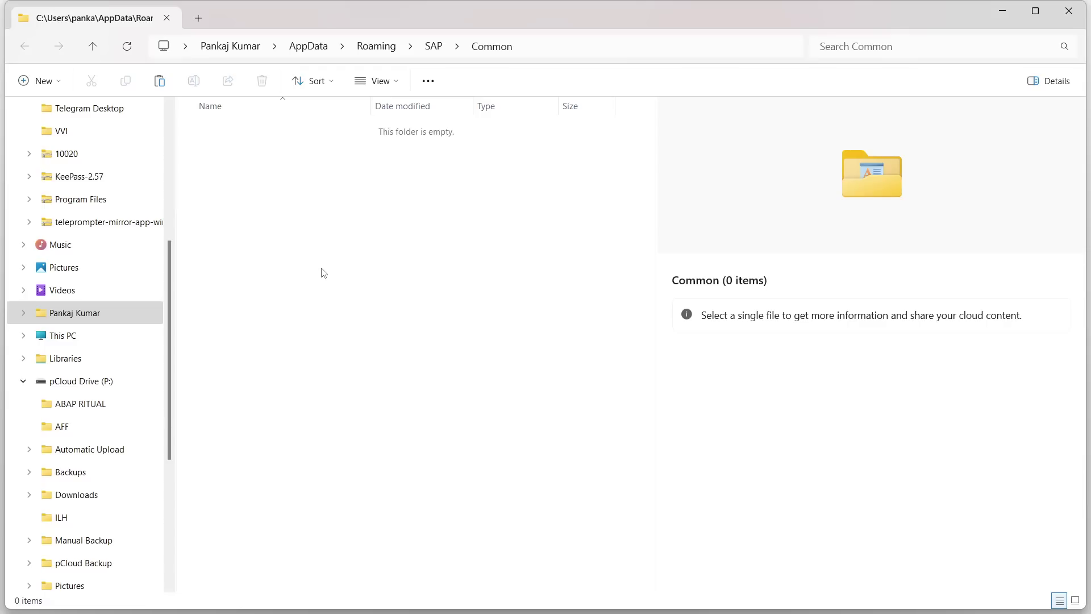
key(ctrl+v)
click(218, 169)
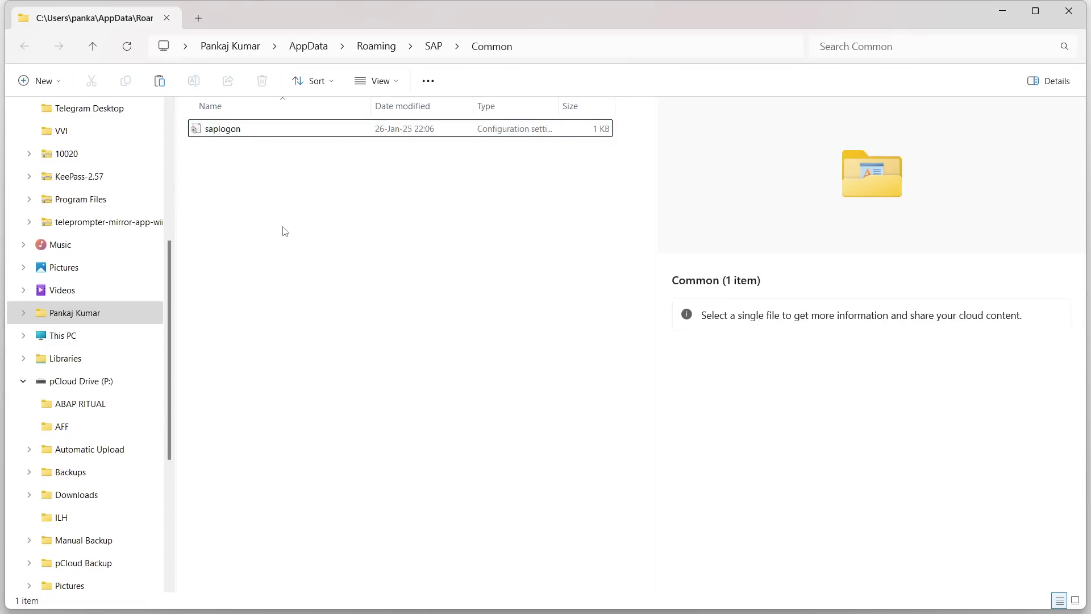
Launch the Windows Registry Editor from the Run prompt
key(alt+Tab)
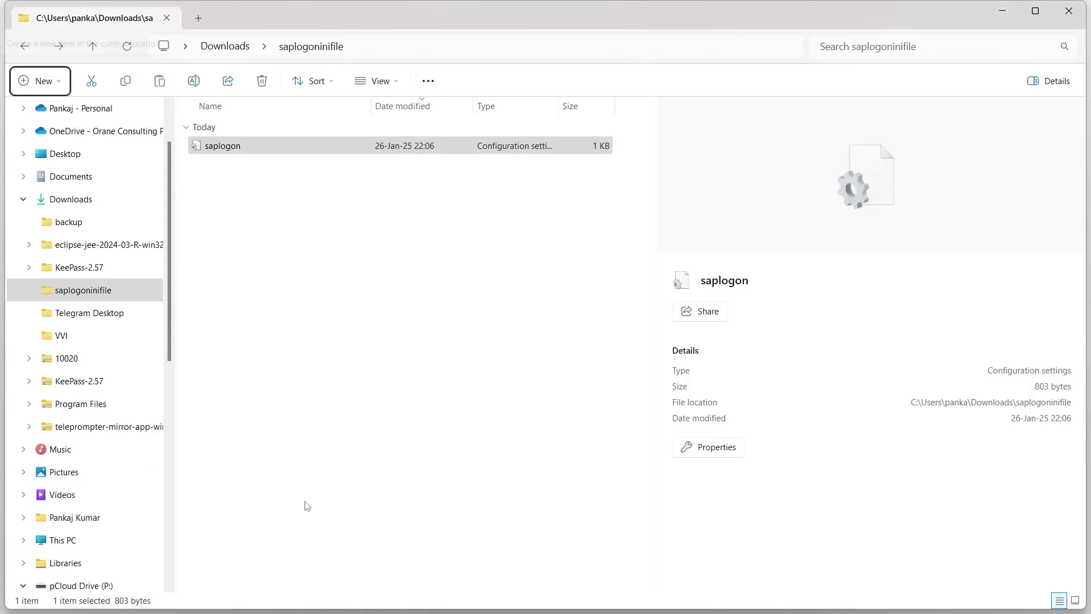
key(super+r)
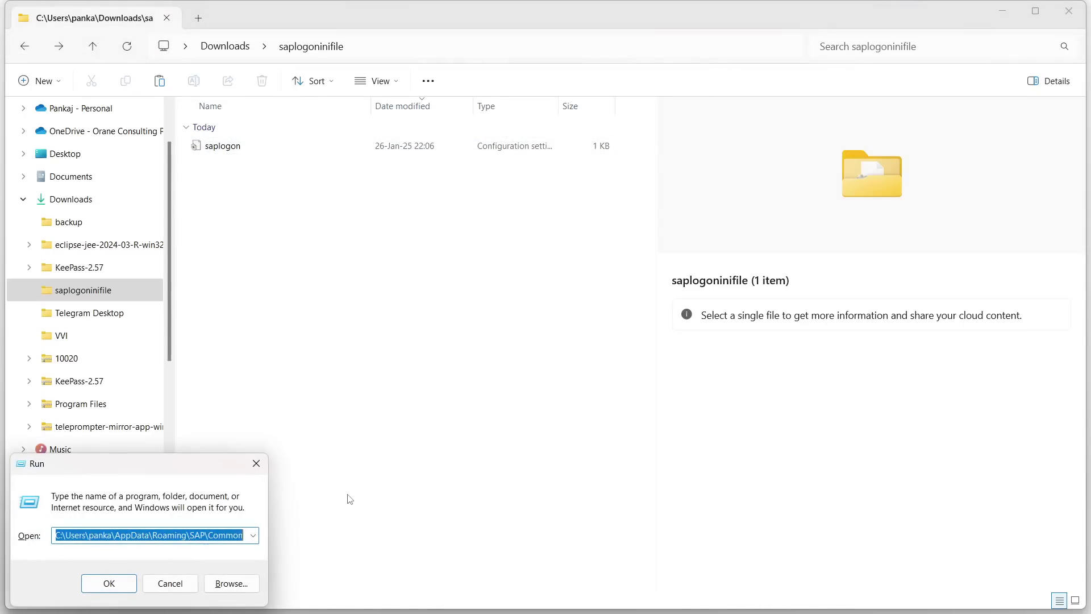
text(re)
key(Down)
key(Return)
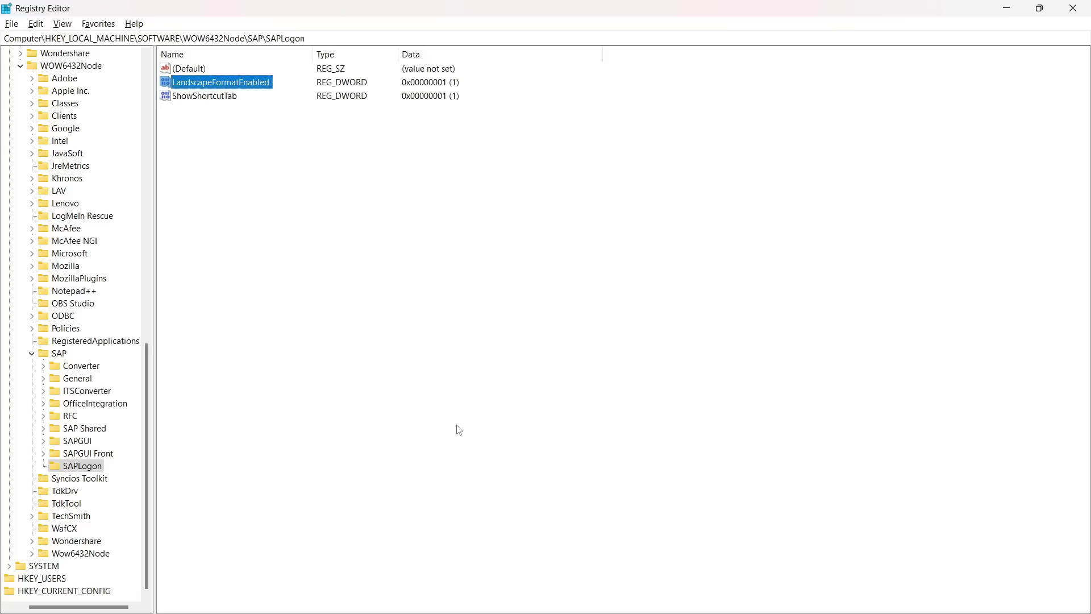
Go to the registry key HKEY_LOCAL_MACHINE\SOFTWARE\WOW6432Node\SAP\SAPLogon
scroll(92, 290, up, 6)
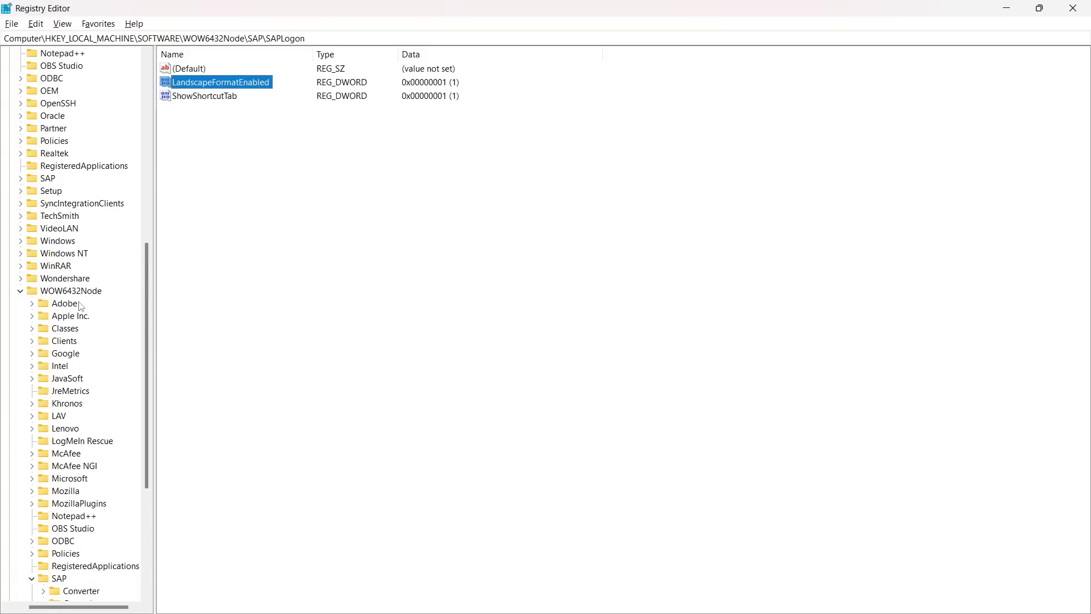
scroll(91, 301, up, 11)
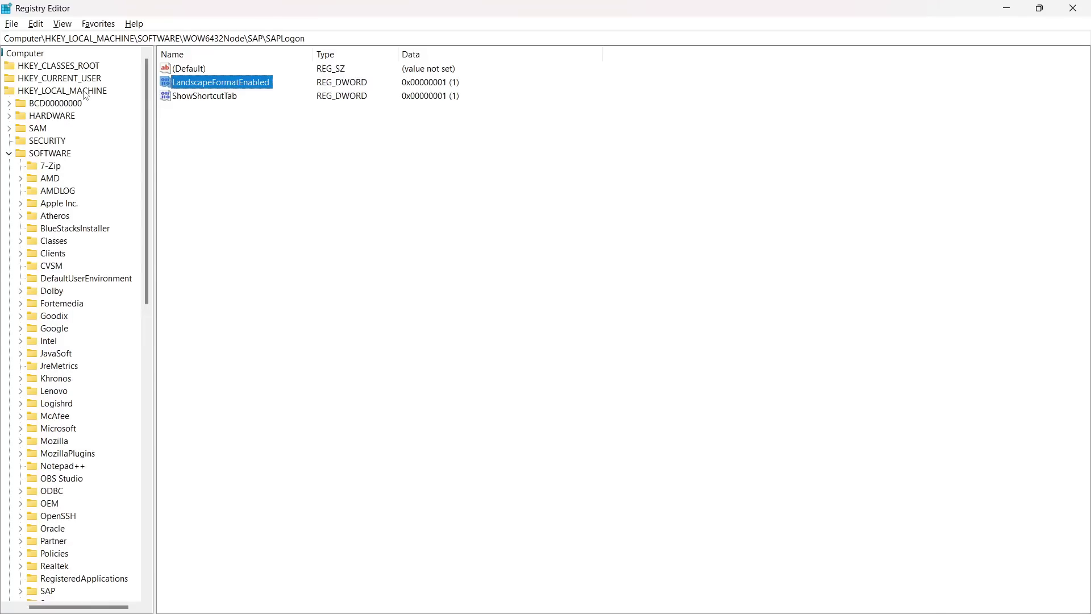
click(50, 155)
scroll(107, 401, down, 7)
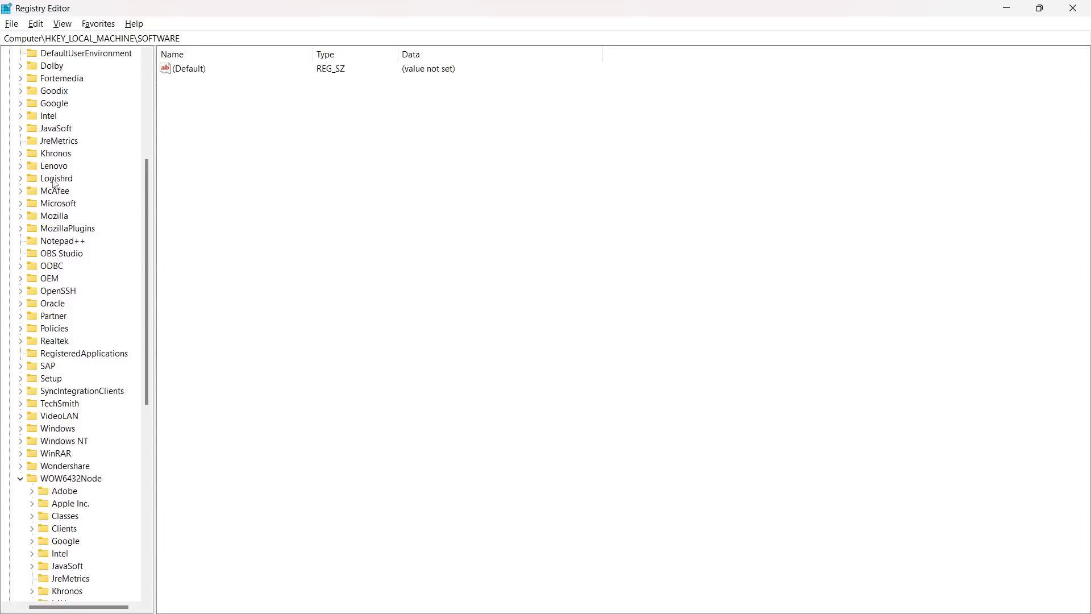
click(57, 444)
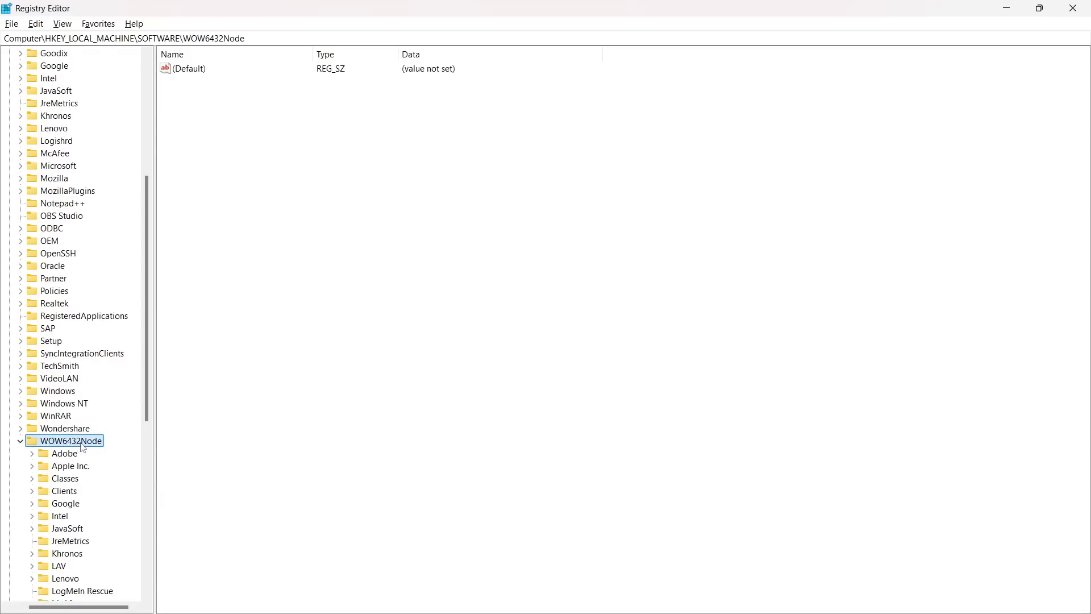
scroll(83, 448, down, 7)
click(59, 466)
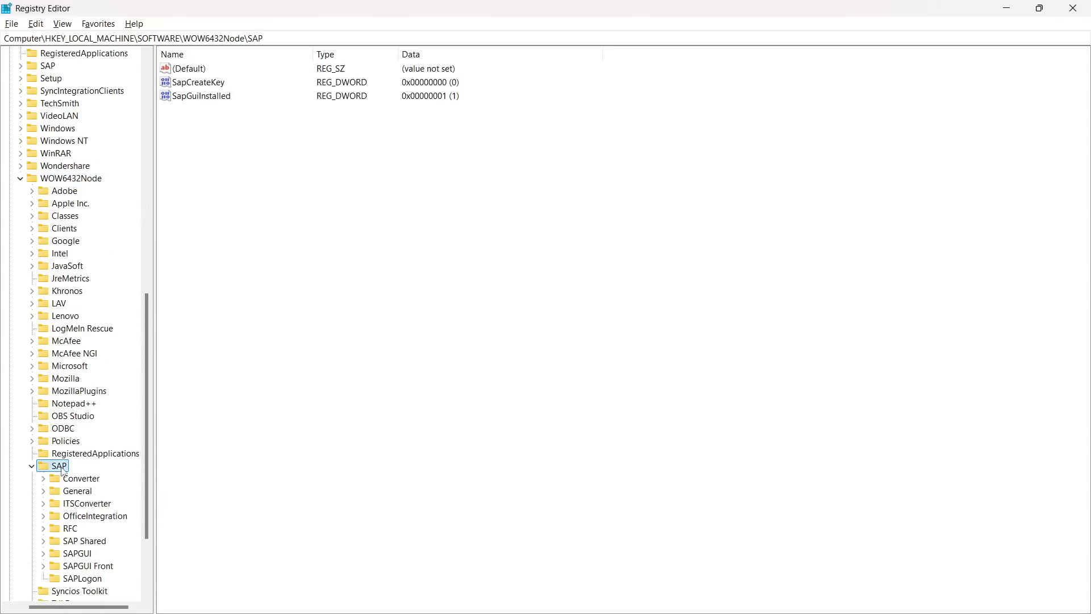
scroll(65, 471, down, 2)
click(76, 504)
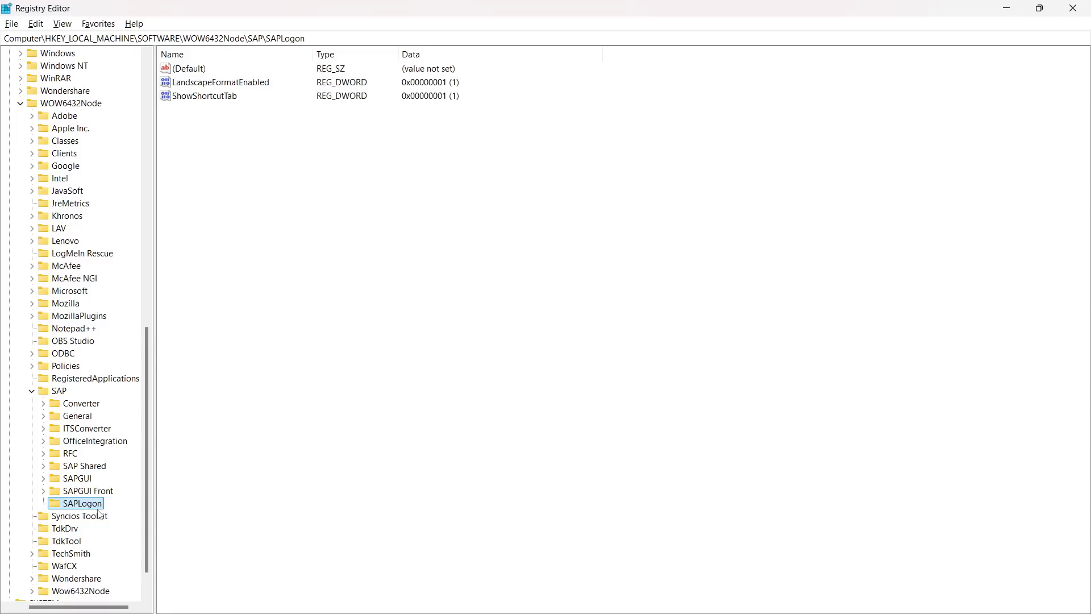
click(197, 85)
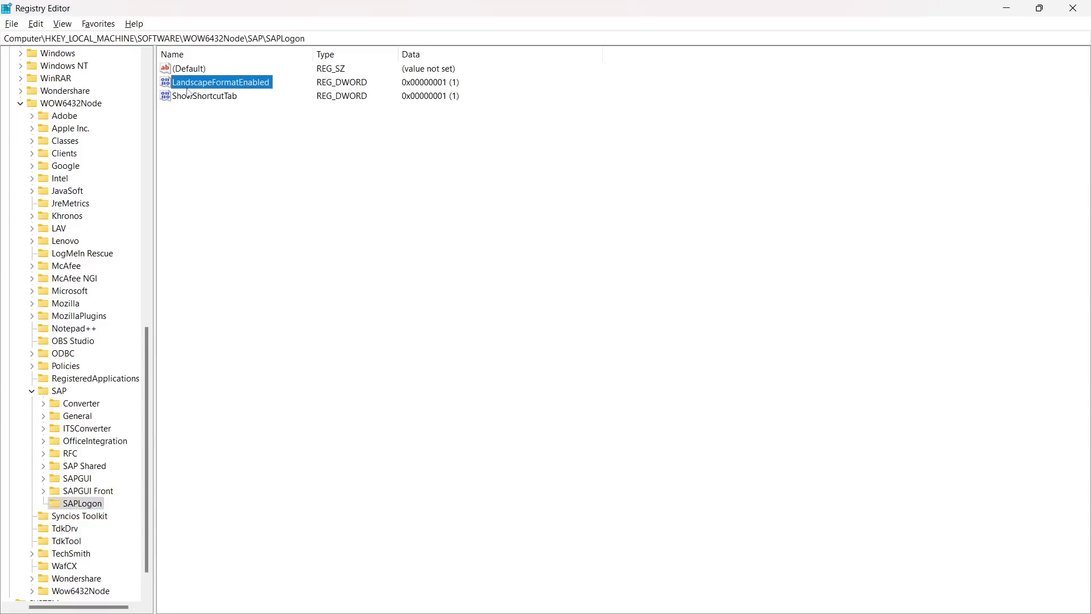
right_click(251, 89)
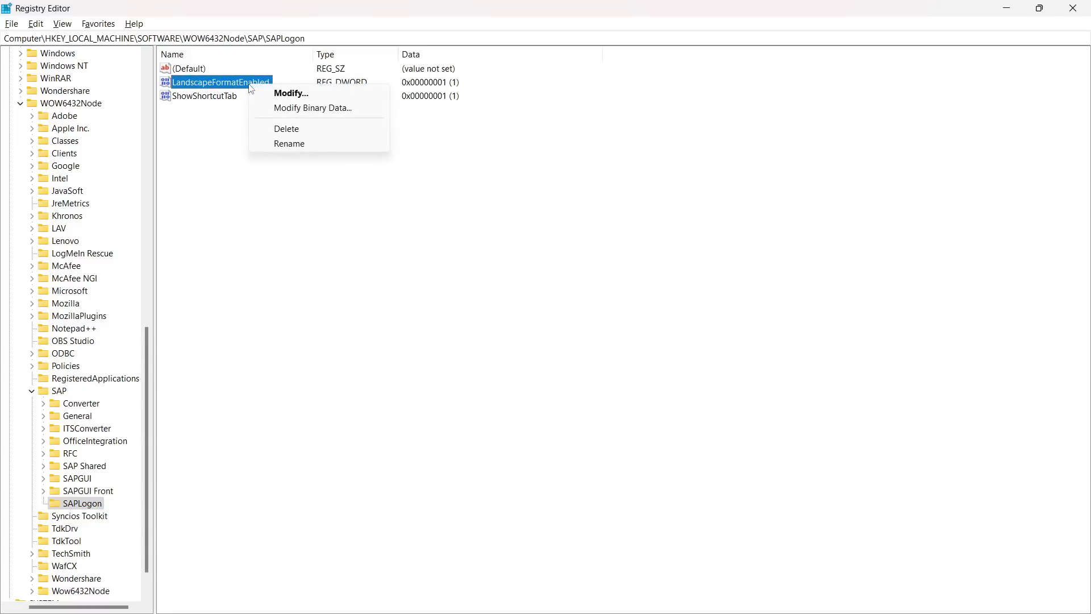
click(288, 100)
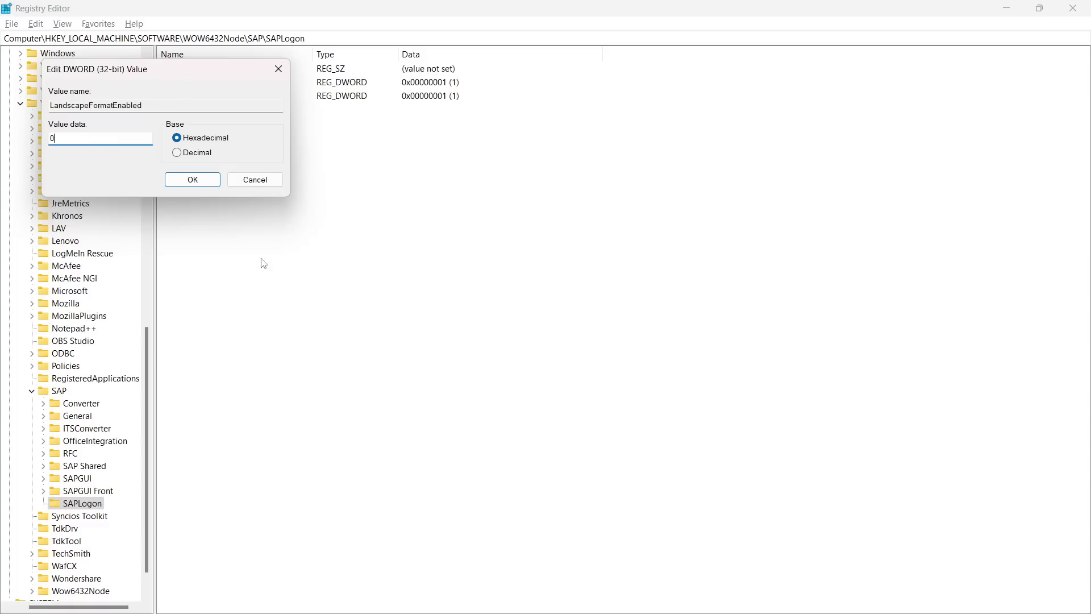
click(255, 180)
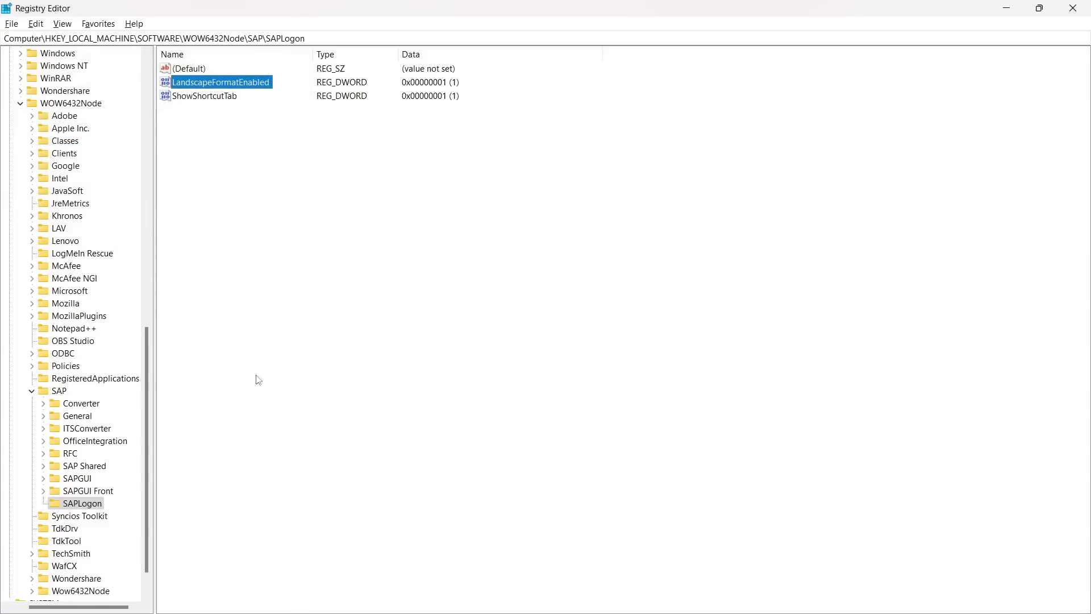
Export the SAPLogon key to Downloads as the registration file SAPLogon, replacing the existing file
click(93, 506)
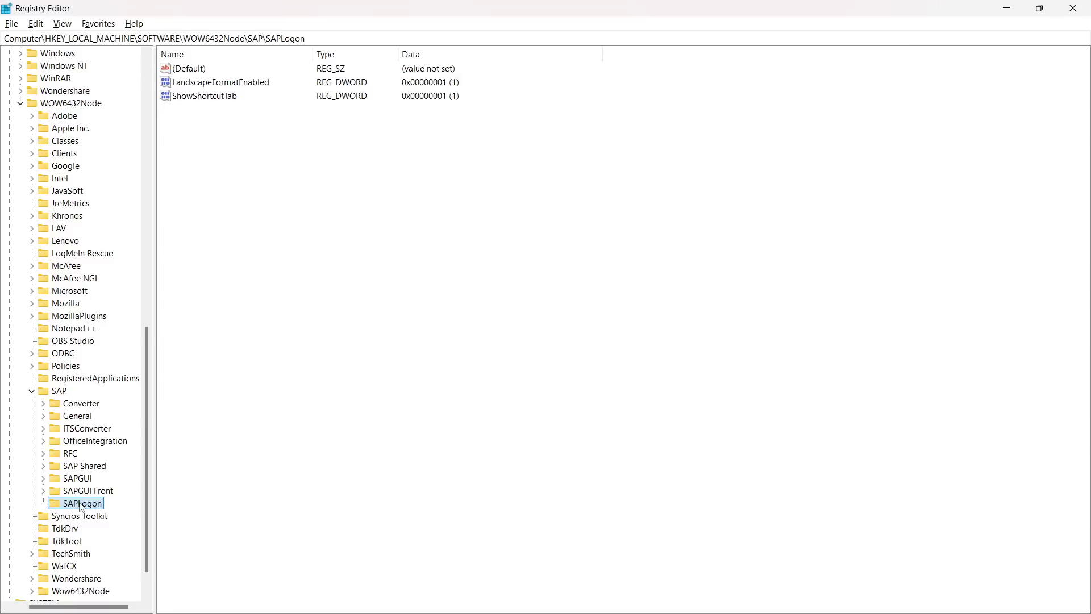
right_click(79, 507)
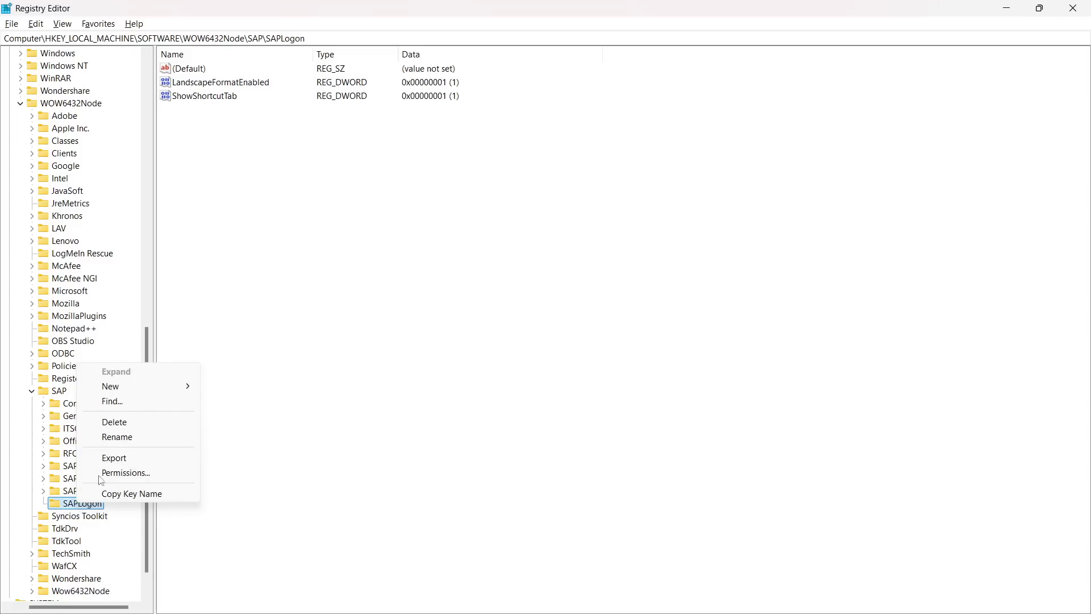
click(125, 459)
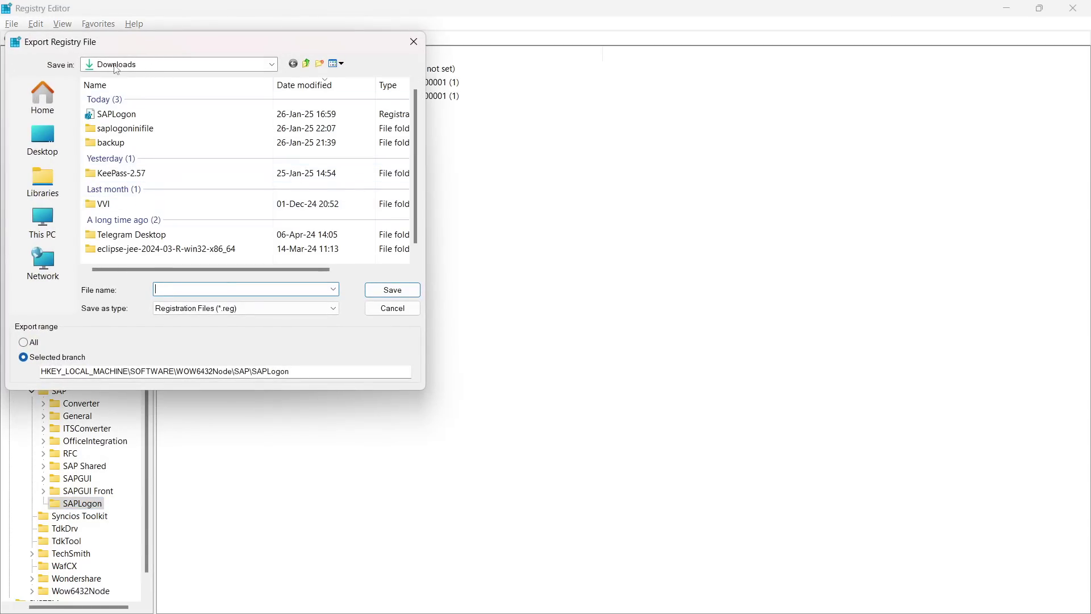
click(186, 288)
text(SAPLOG)
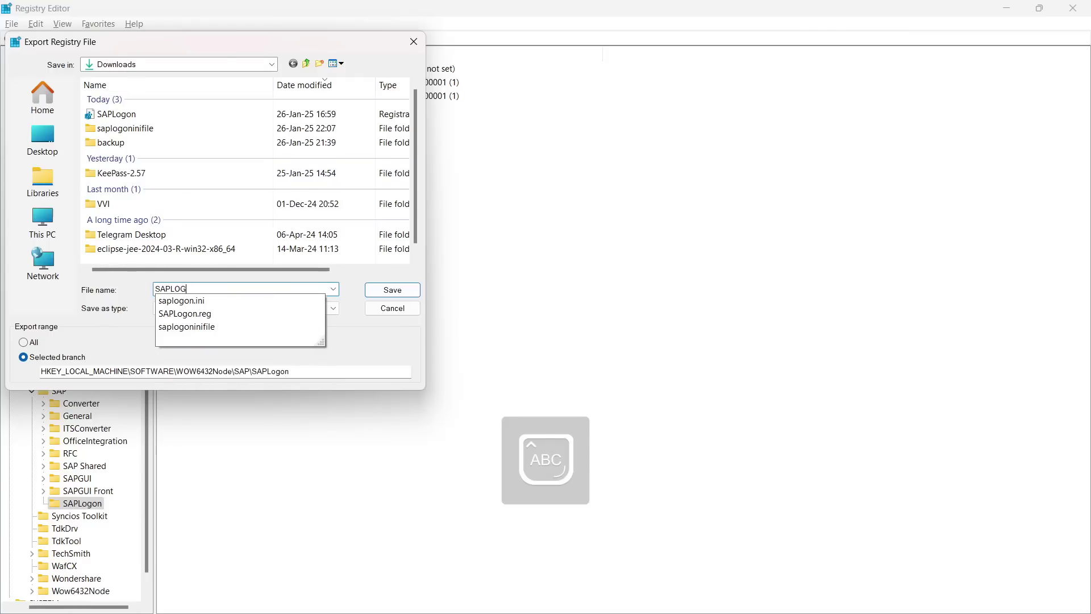
key(Caps_Lock)
text(ogon)
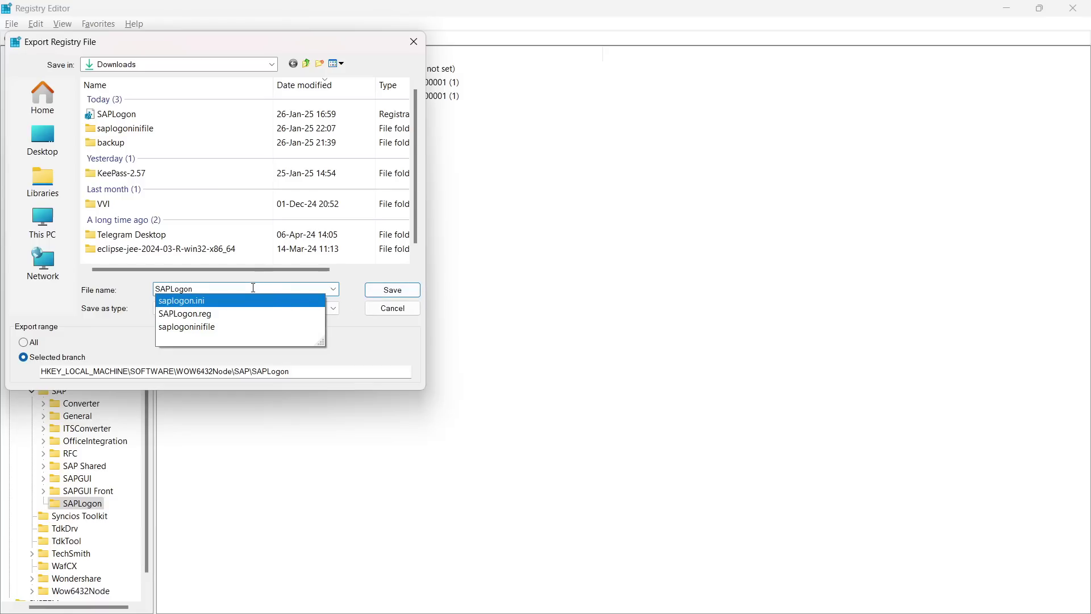
click(380, 269)
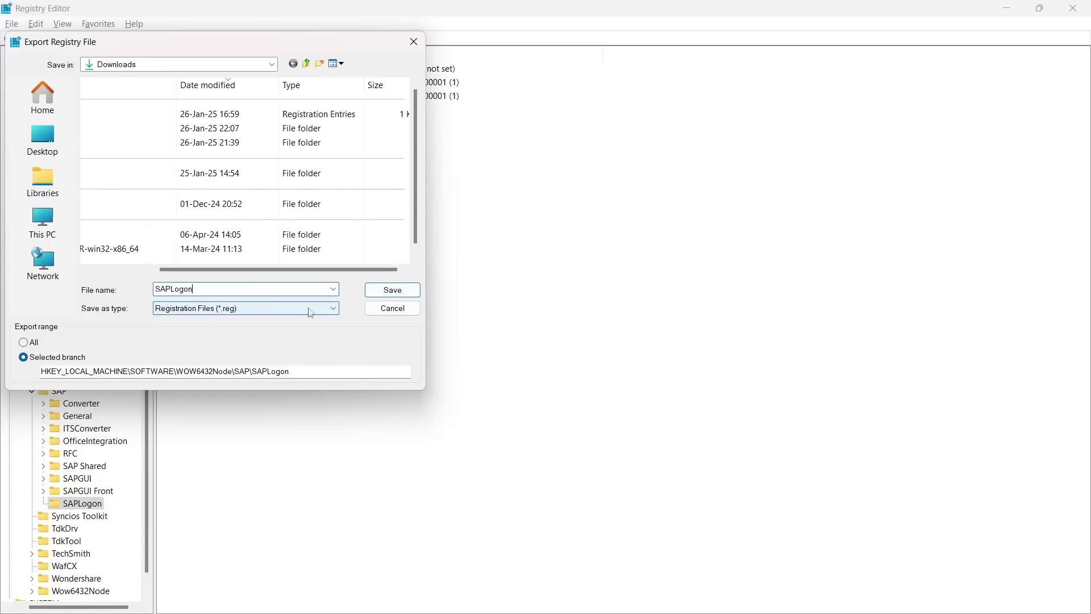
click(392, 291)
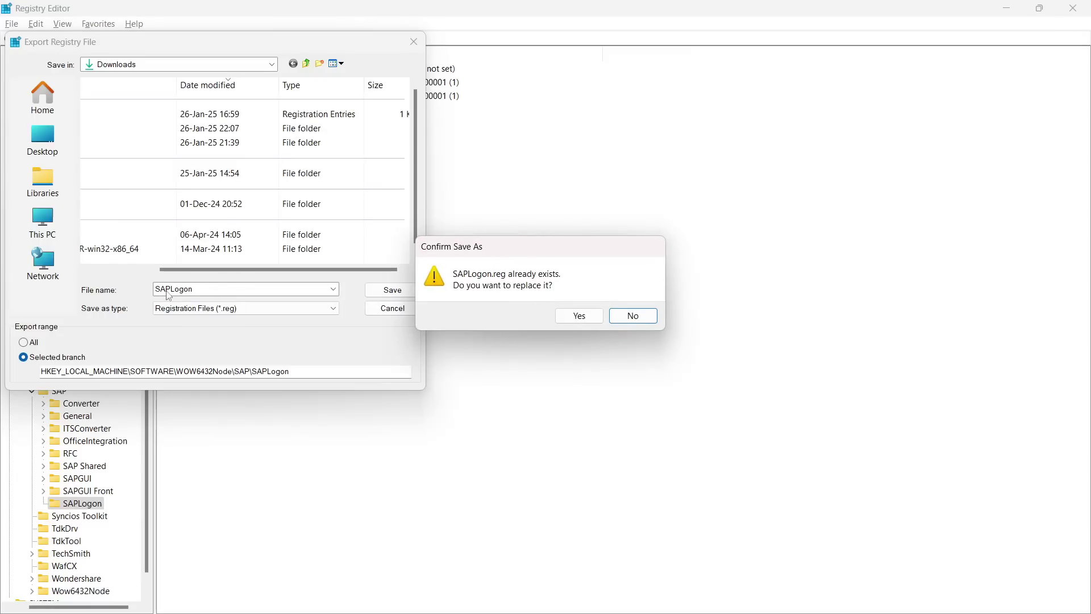
click(580, 317)
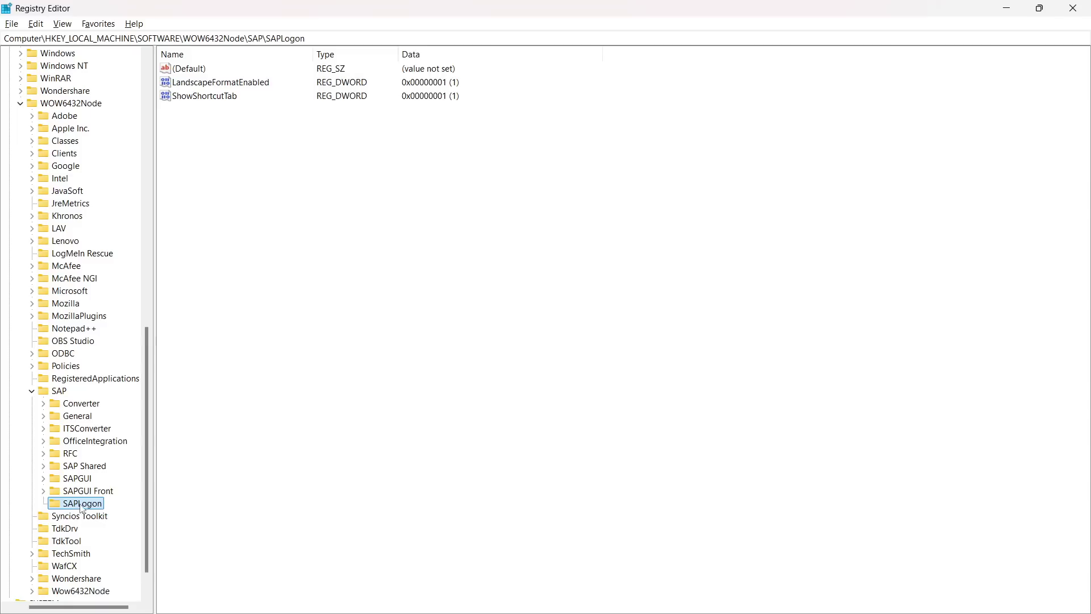
click(11, 25)
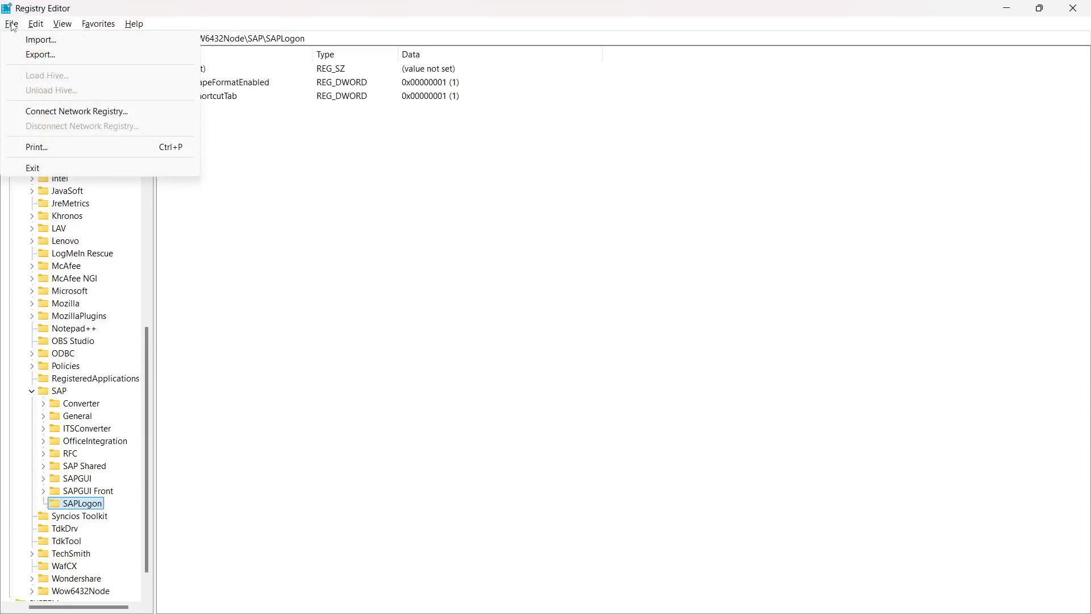
click(42, 39)
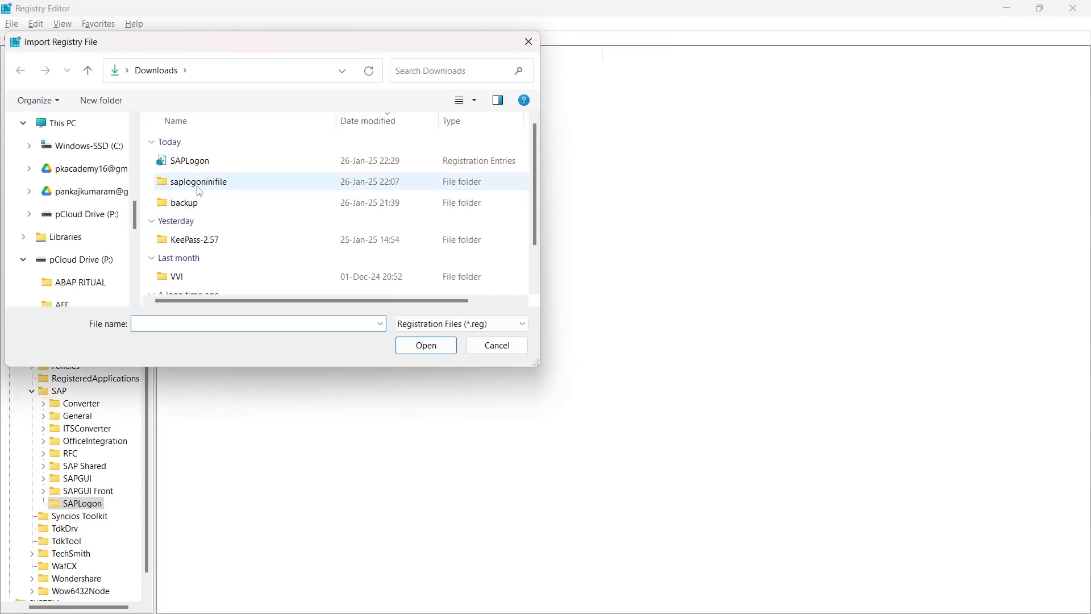
click(182, 162)
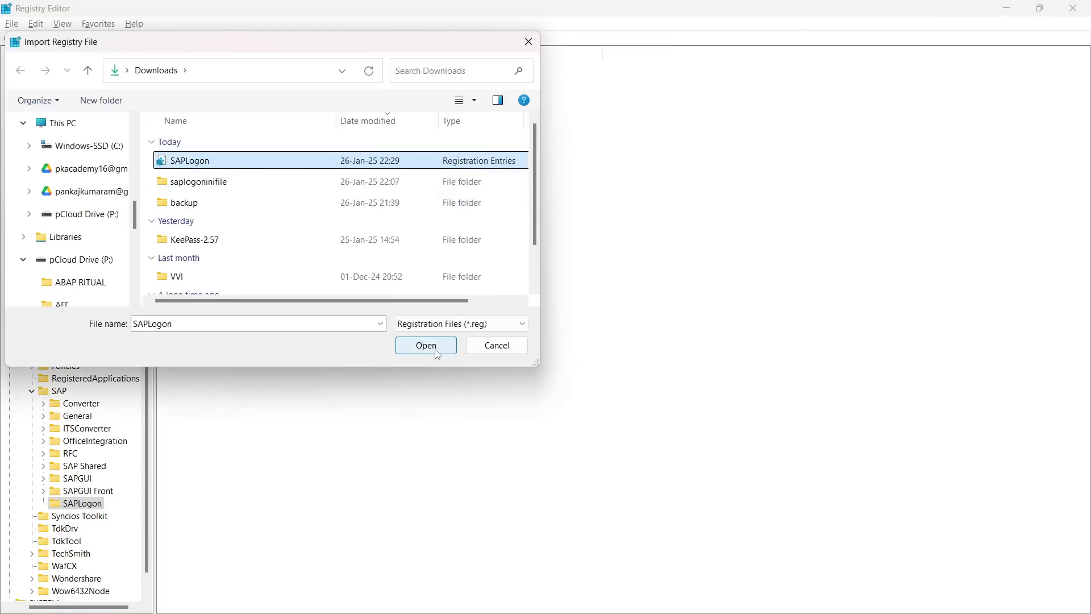
click(497, 346)
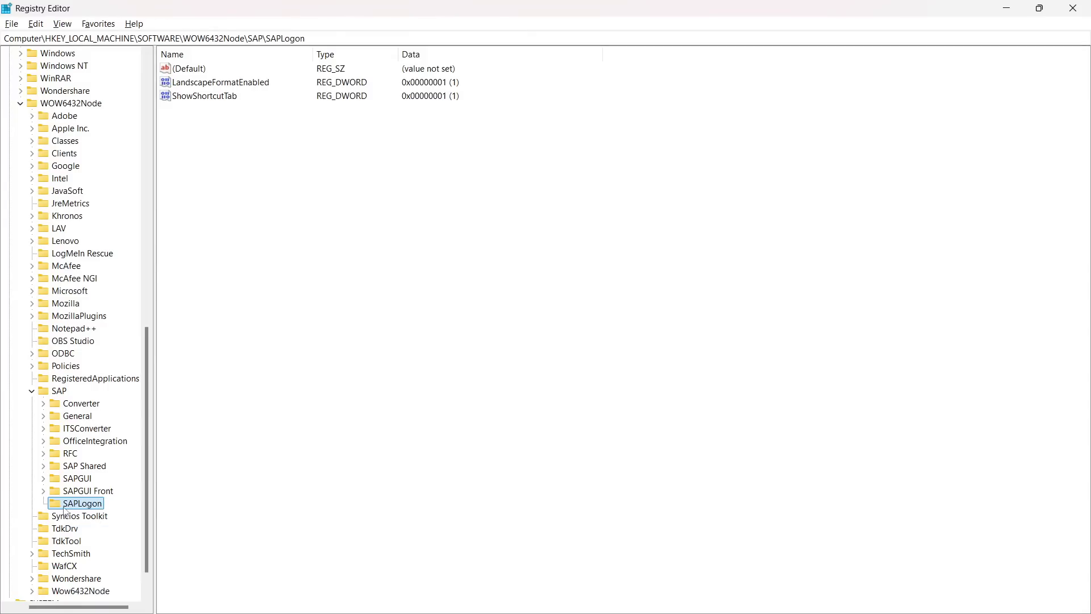
Set the LandscapeFormatEnabled value of the SAPLogon key to 0
click(203, 84)
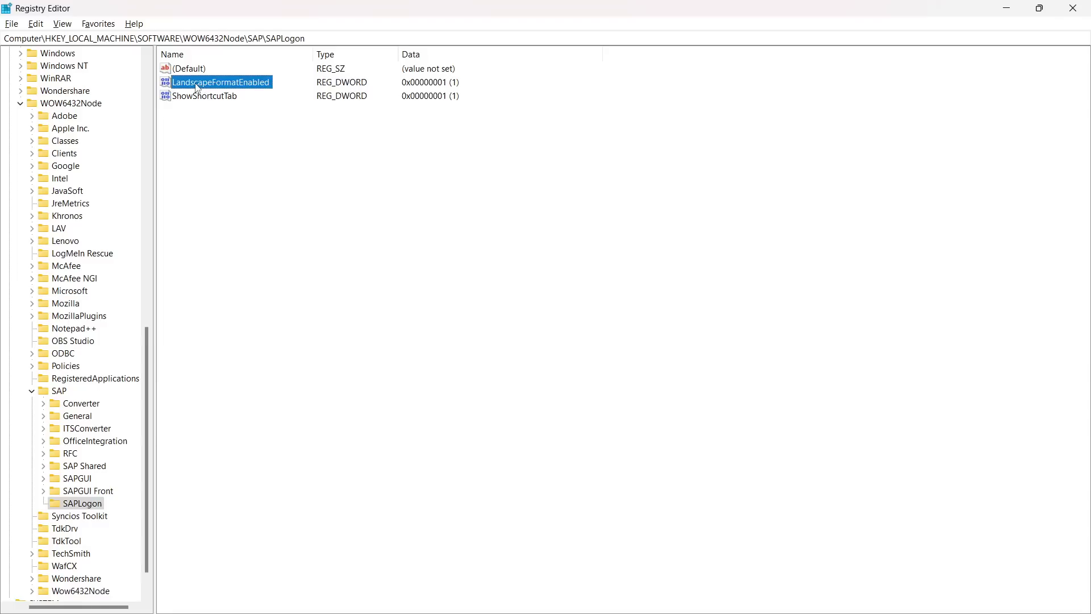
right_click(220, 86)
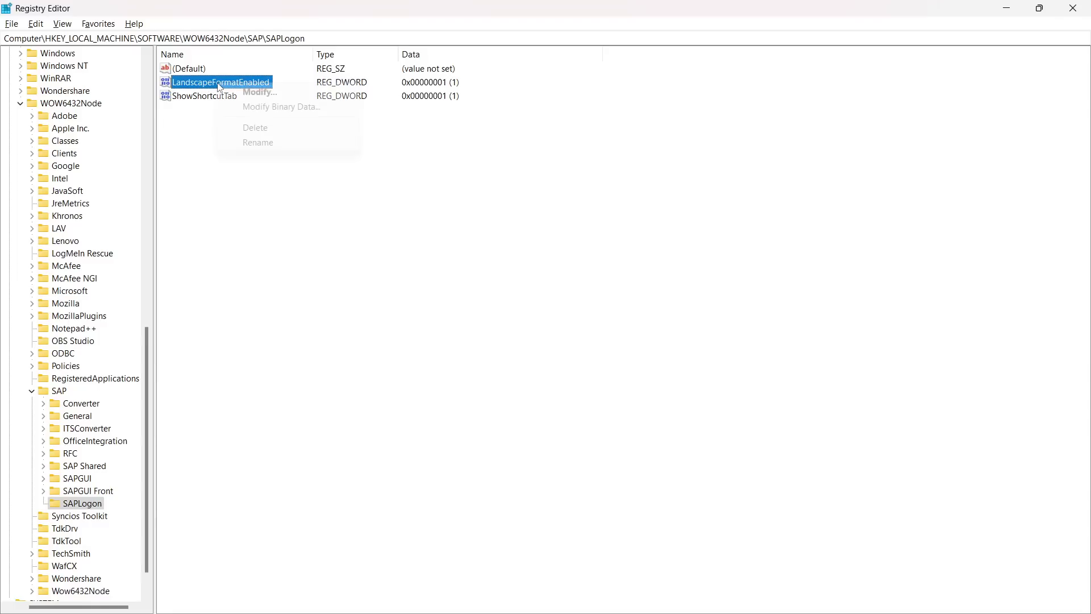
click(260, 92)
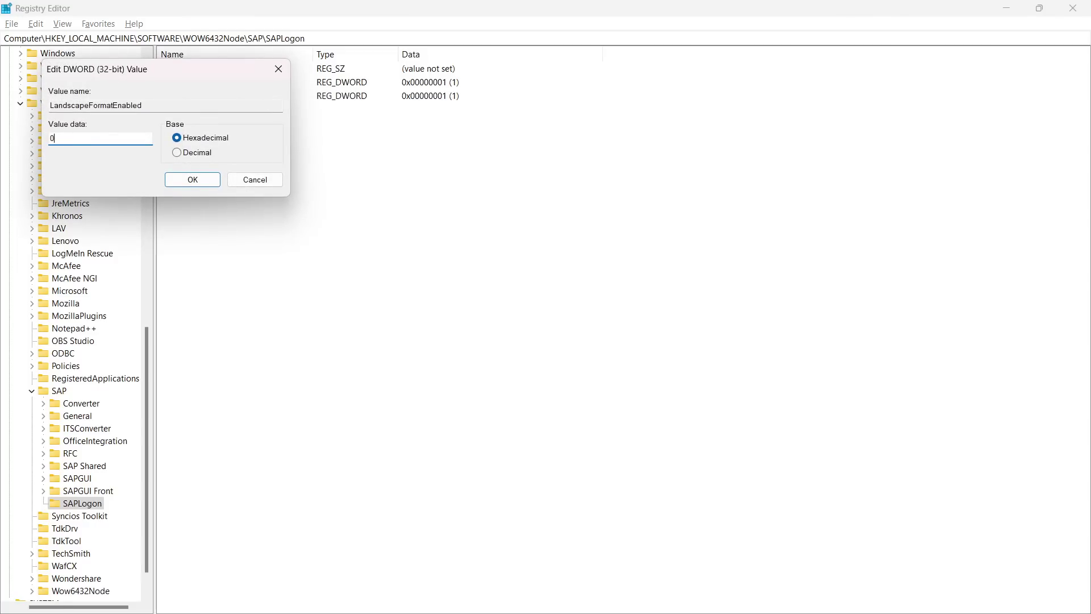
text(0)
click(184, 180)
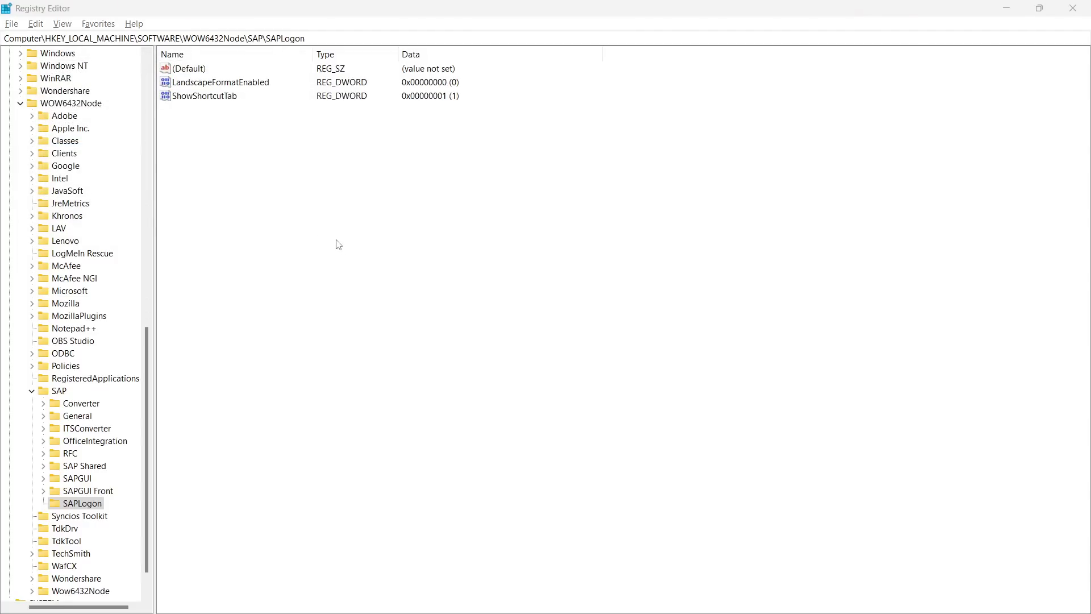
Switch to the SAP Common folder in File Explorer and launch SAP Logon to generate the SapLogonTree file
key(alt+Tab)
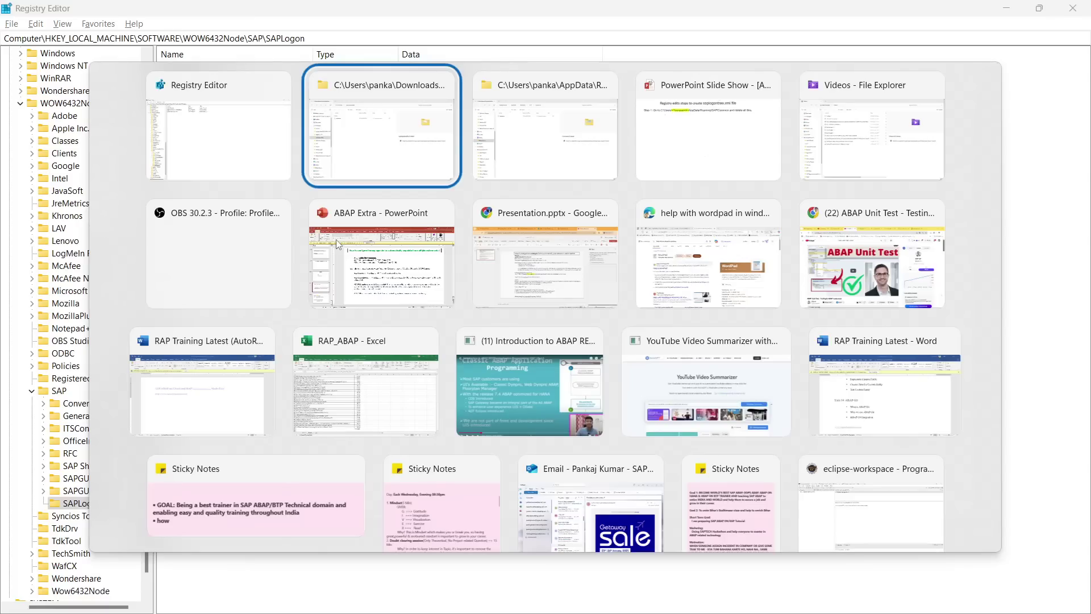
key(alt+Tab)
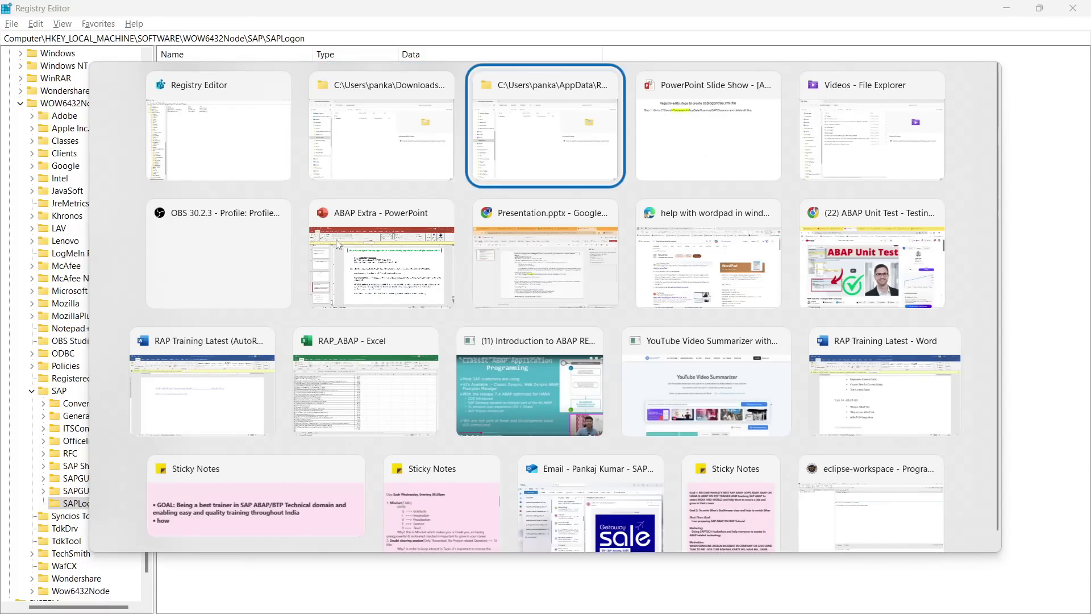
click(230, 130)
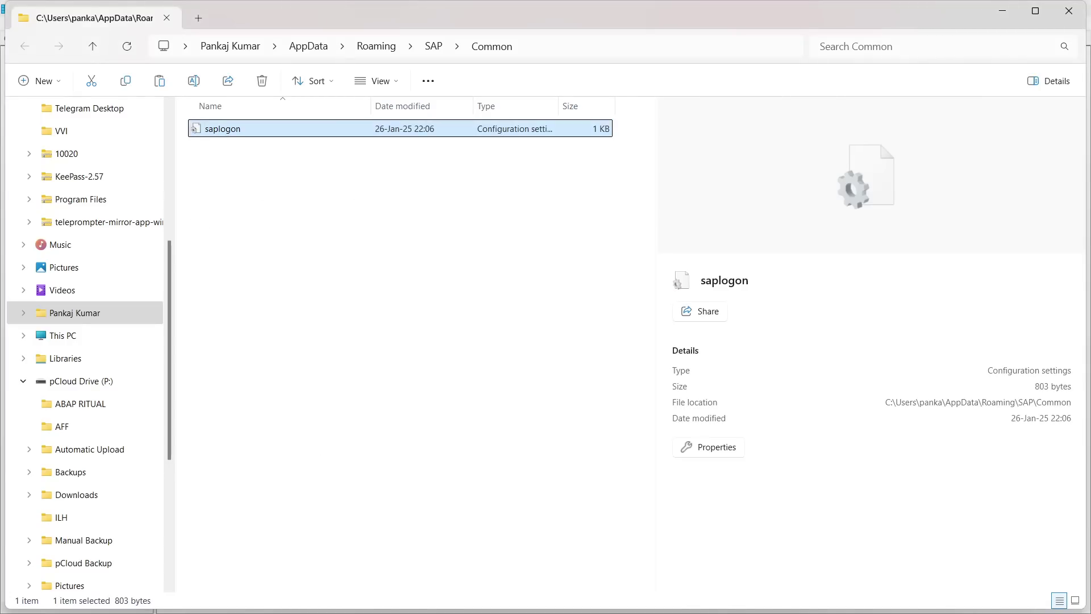
mouse_move(398, 606)
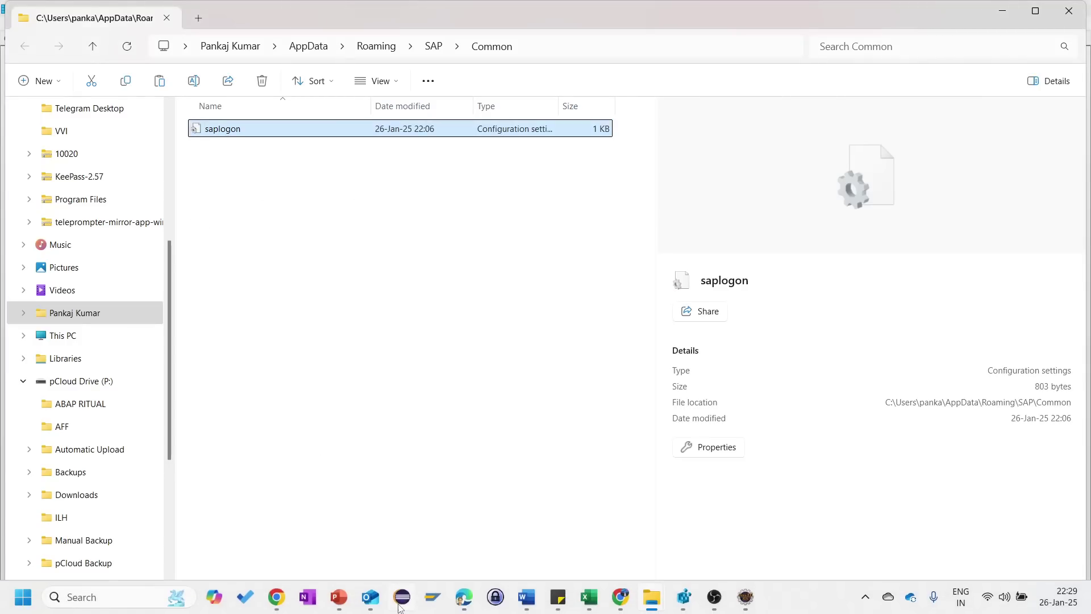
click(433, 598)
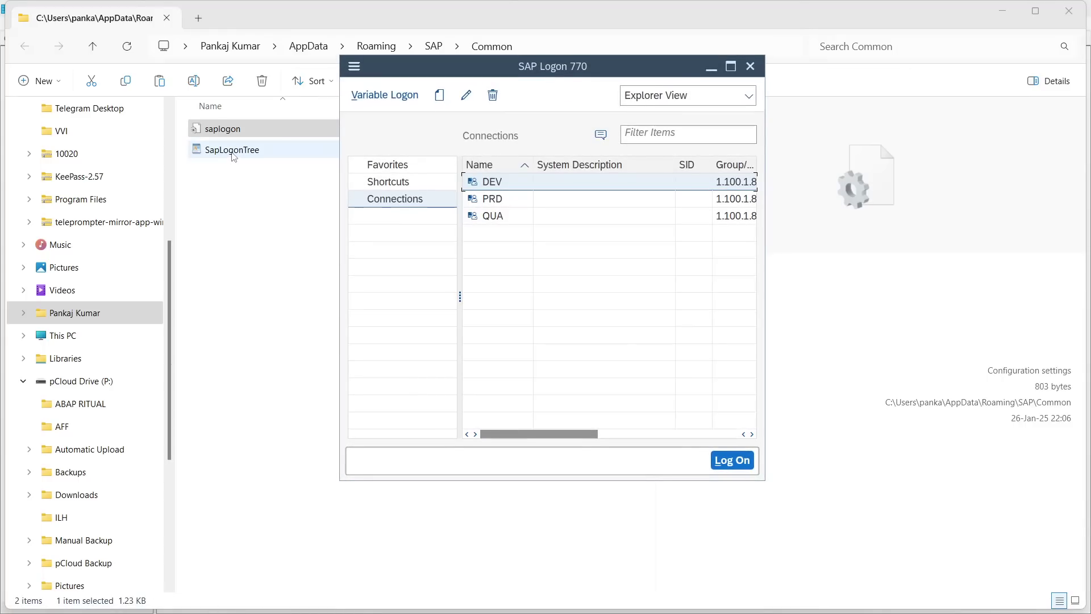
Select the SapLogonTree file, check the DEV, PRD and QUA connections in a widened SAP Logon window, and close it
click(234, 157)
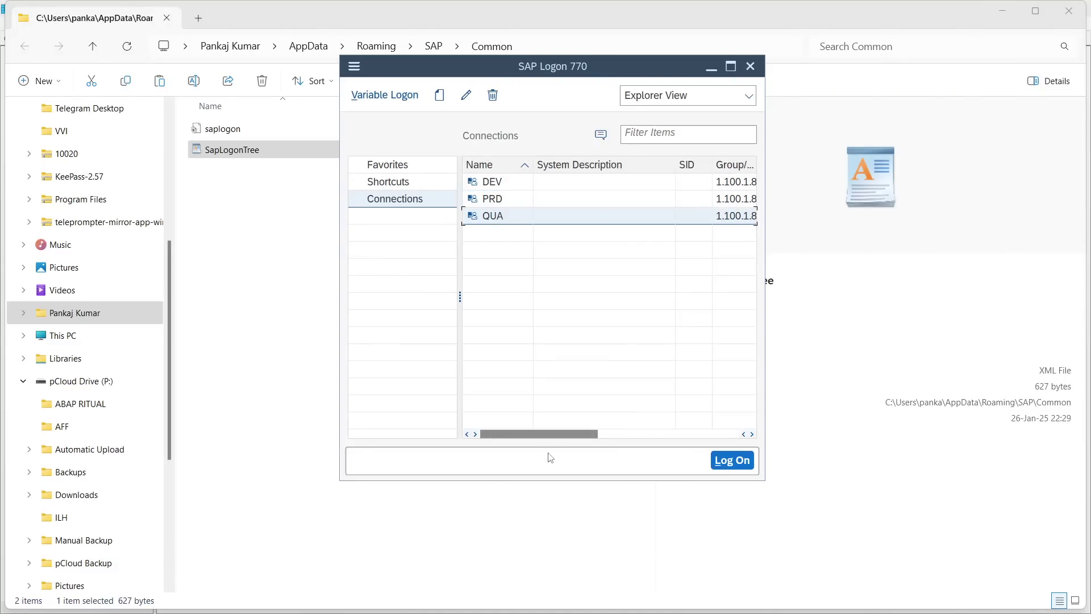
drag(551, 434, 480, 429)
drag(765, 313, 845, 325)
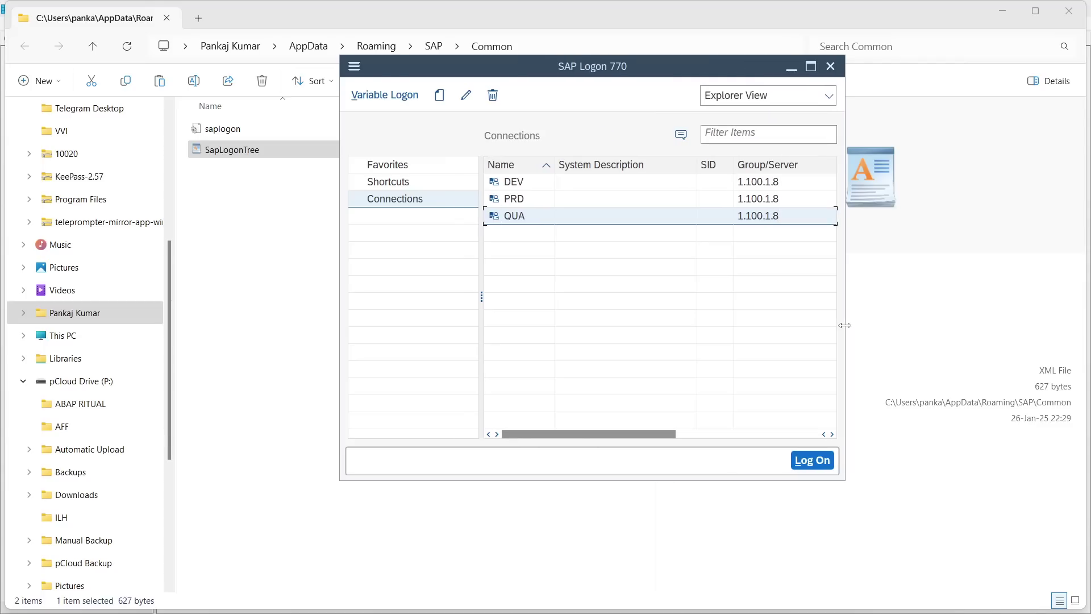
click(831, 68)
click(458, 310)
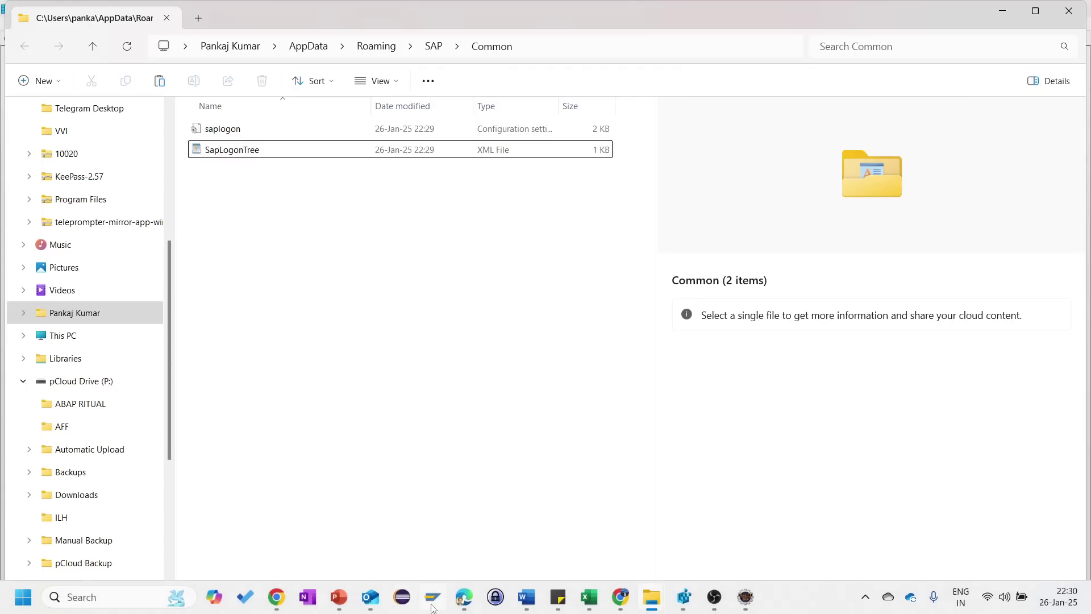
Reopen SAP Logon, review its Shortcuts and Connections lists, and close it again
click(432, 606)
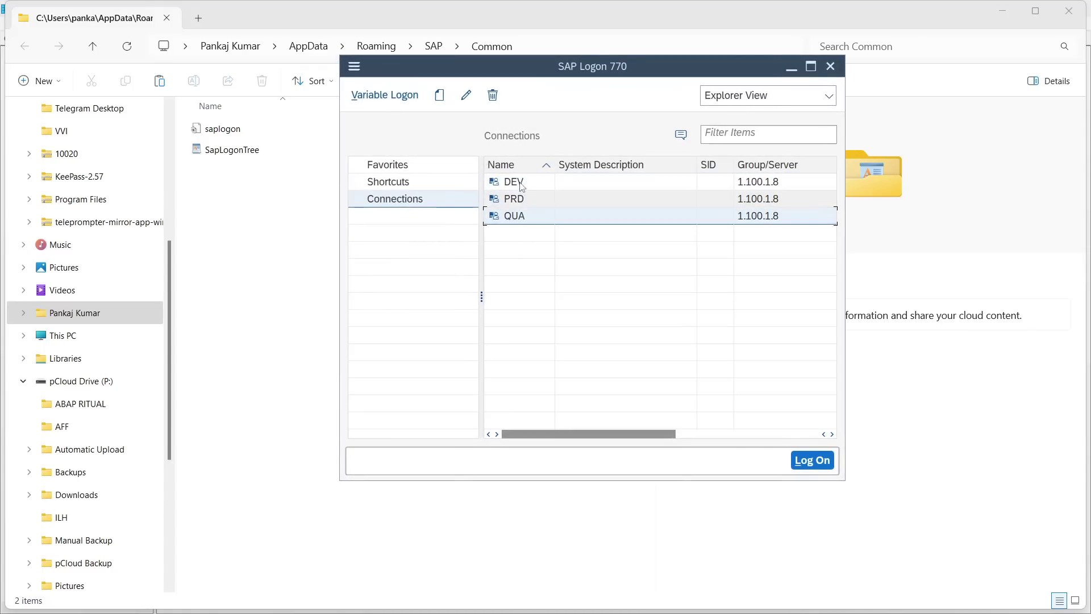
click(394, 175)
click(387, 199)
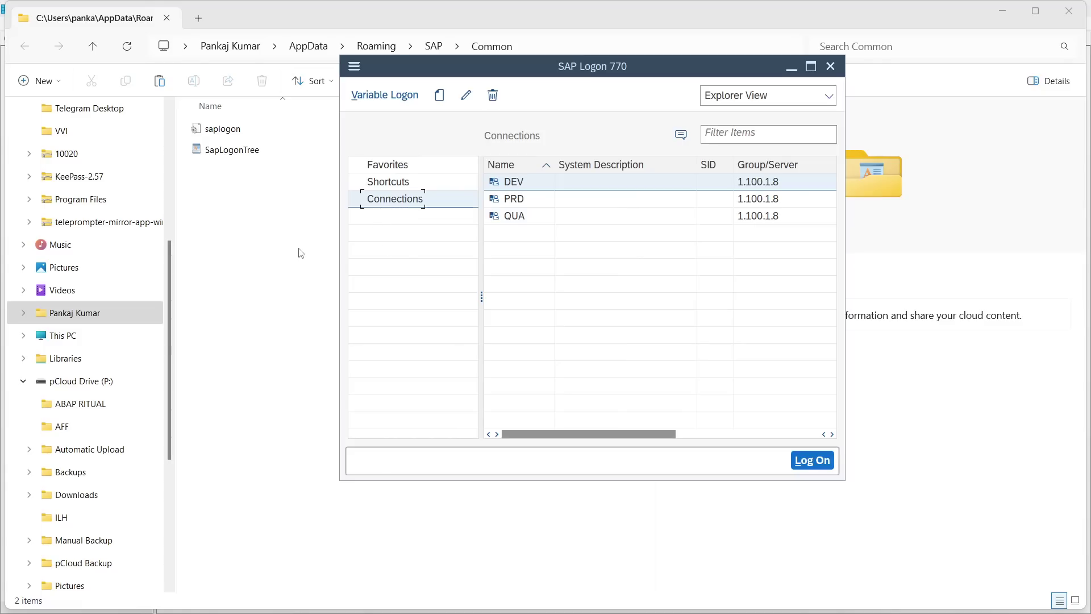
click(831, 66)
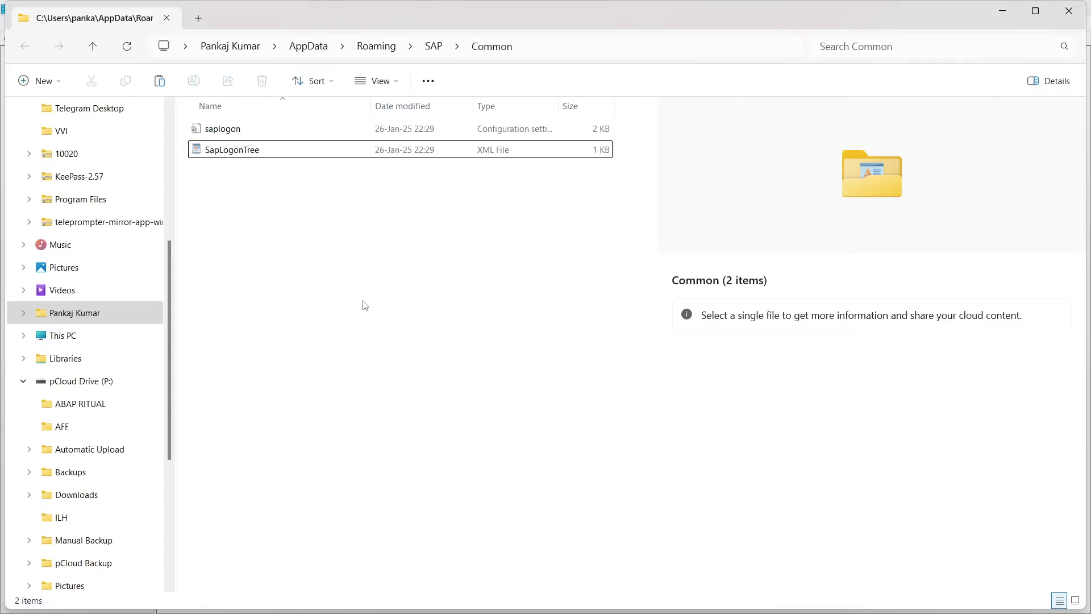
Switch to the PowerPoint slide show and go back to the slide listing the files required in the SAP Common folder
key(alt+Tab)
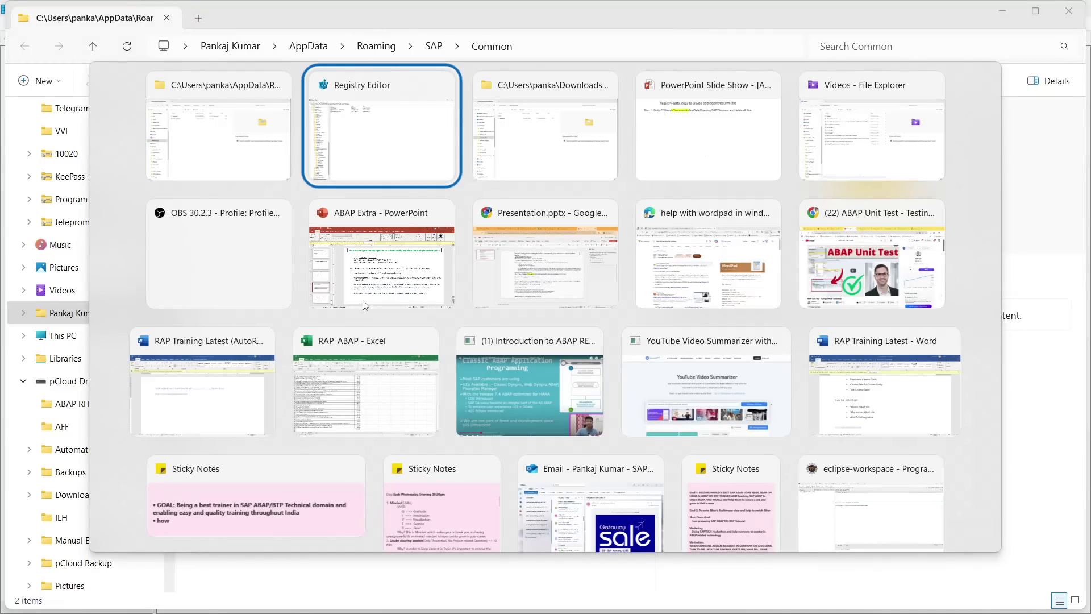
key(alt+Tab)
key(alt+Tab)
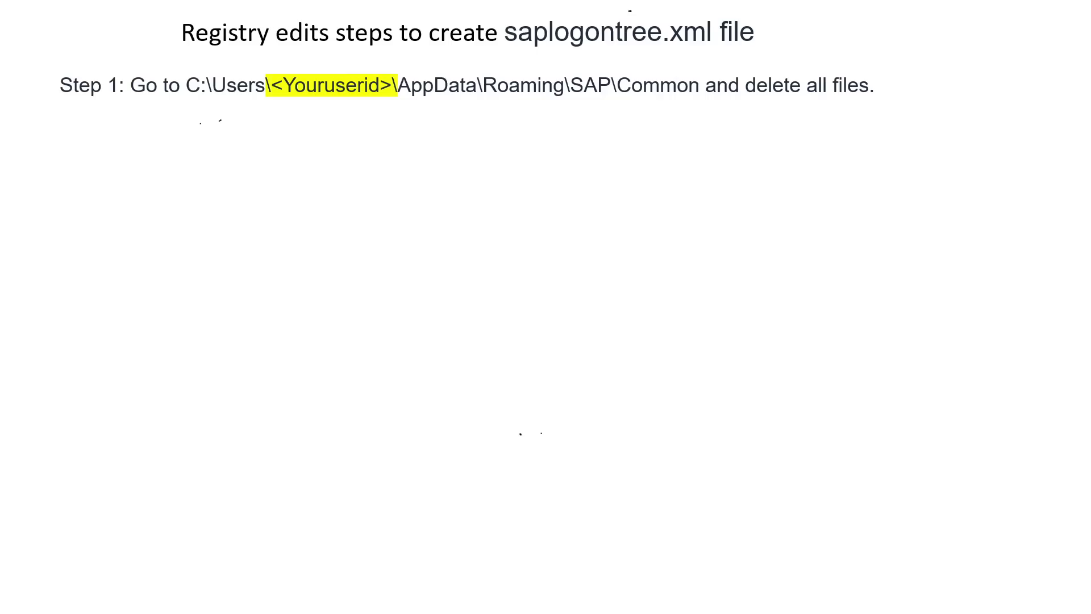
key(Left)
key(Left)
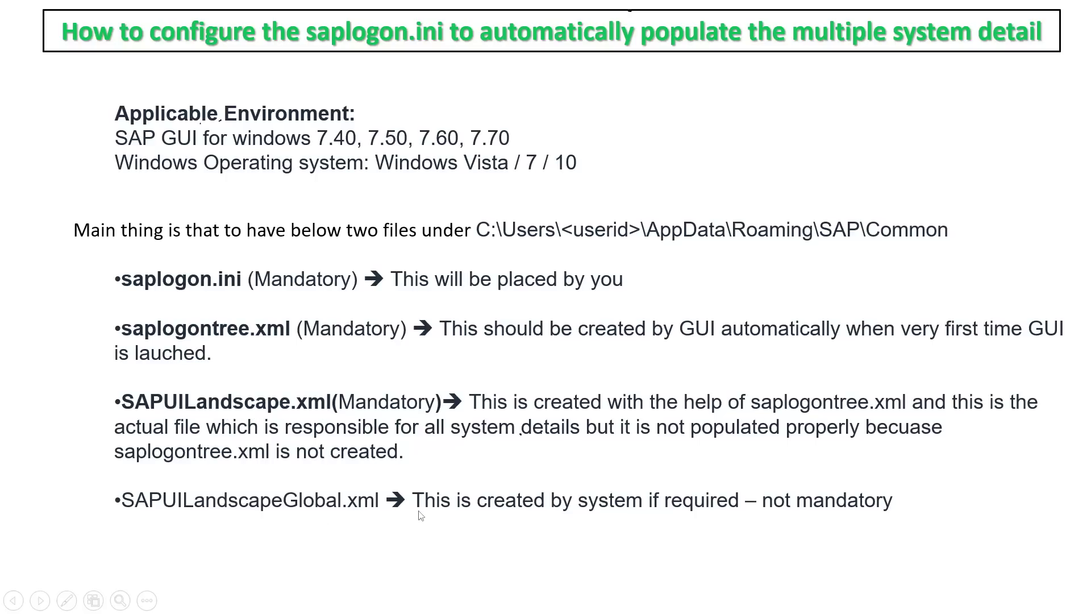
Switch to Registry Editor and set the LandscapeFormatEnabled value of the SAPLogon key to 1
key(alt+Tab)
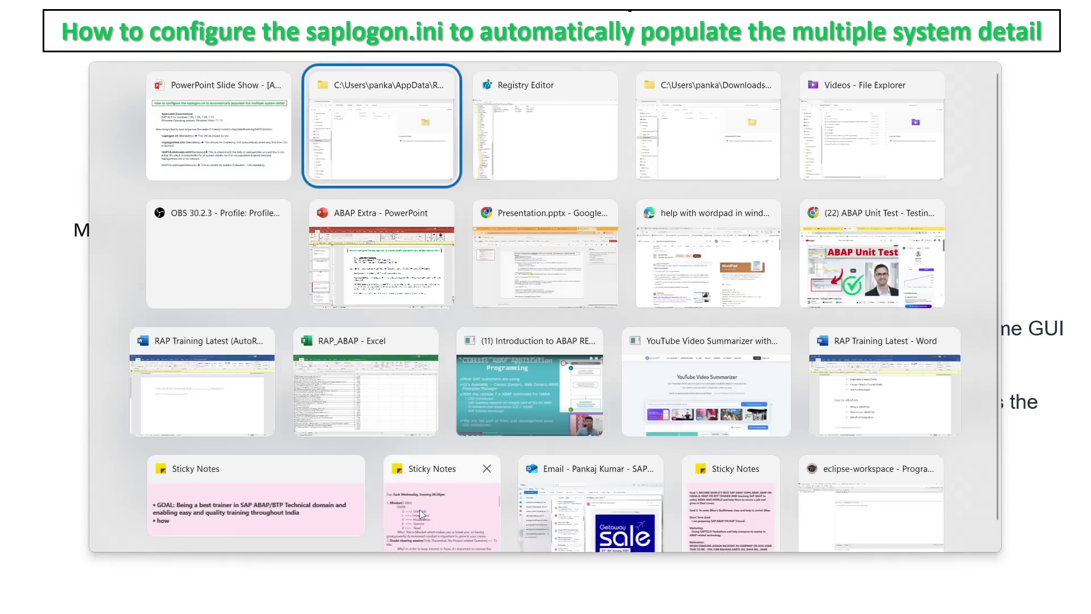
key(alt+Tab)
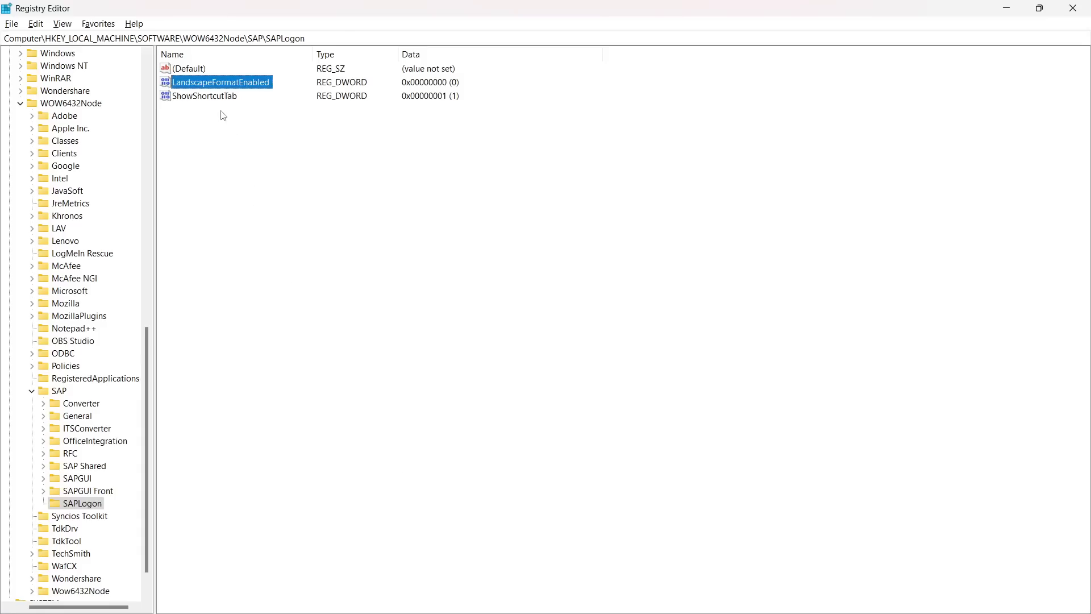
right_click(209, 86)
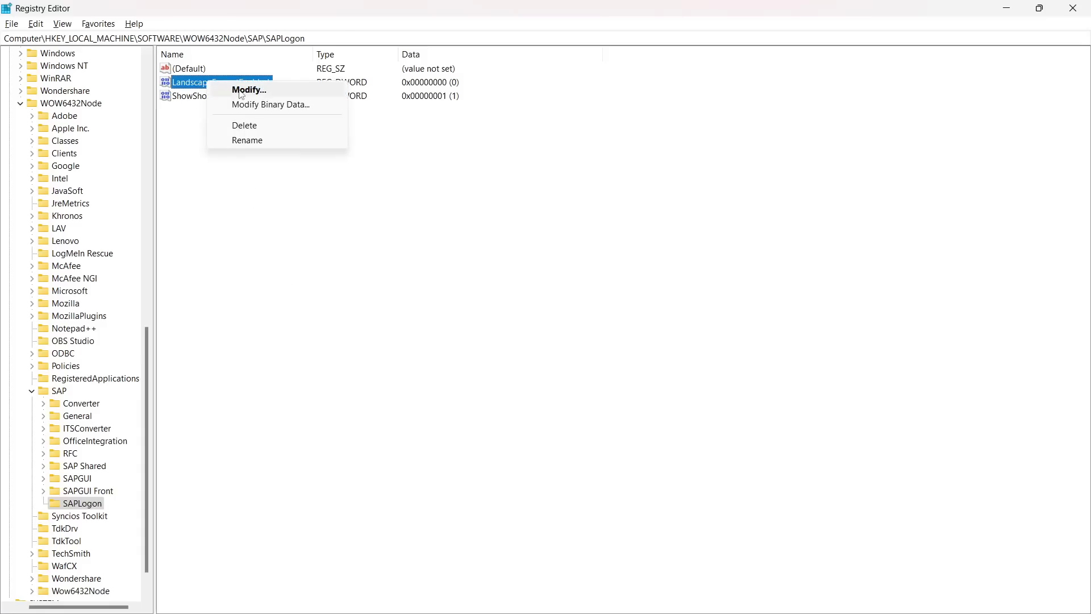
click(237, 90)
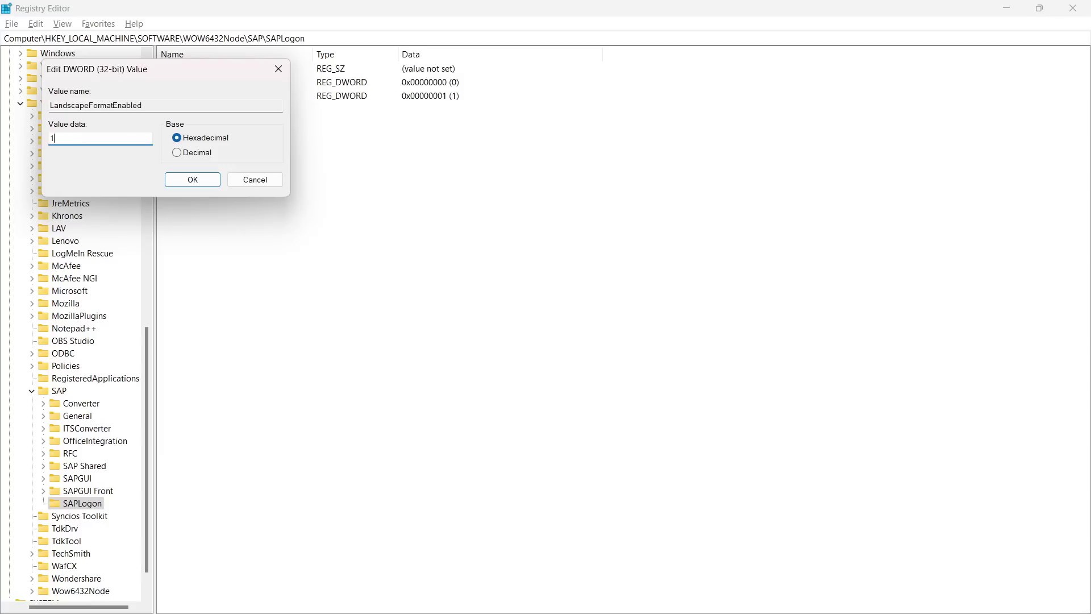
text(1)
click(193, 187)
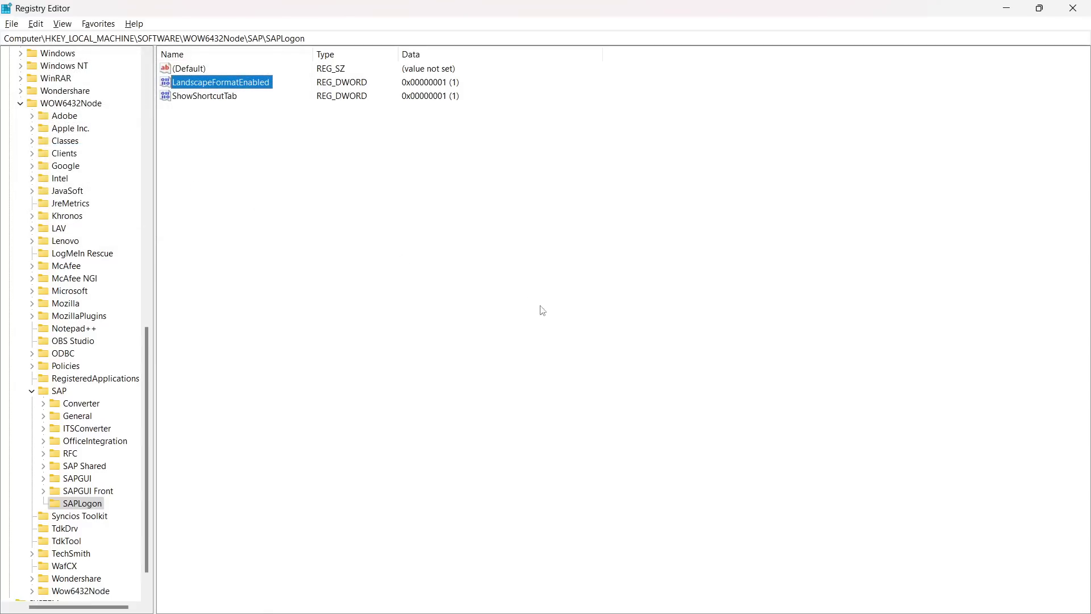
Show the desktop and launch SAP Logon with the landscape format enabled
key(alt+Tab)
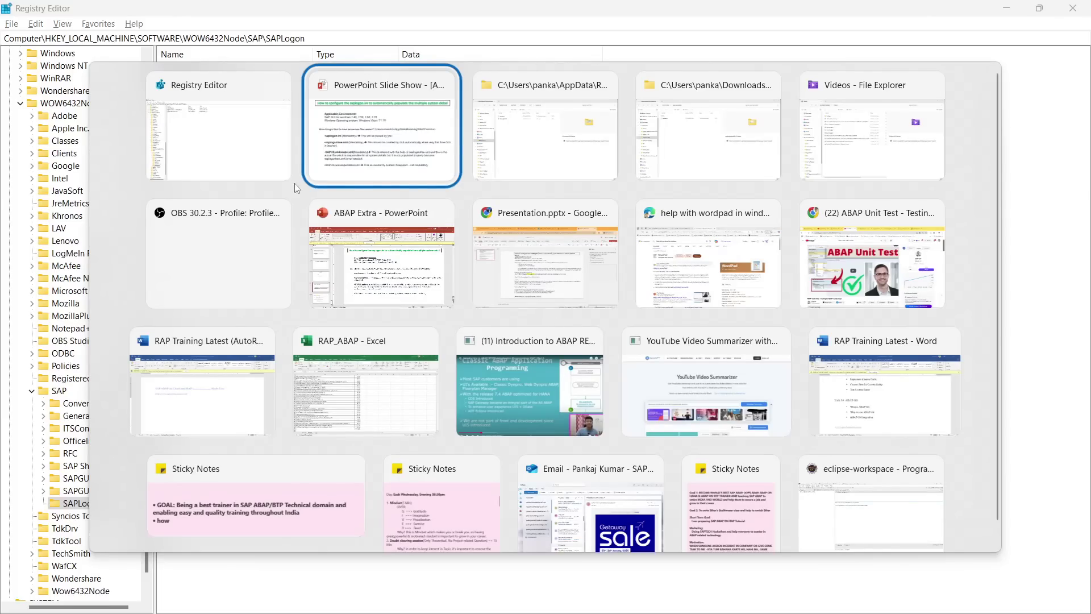
click(260, 140)
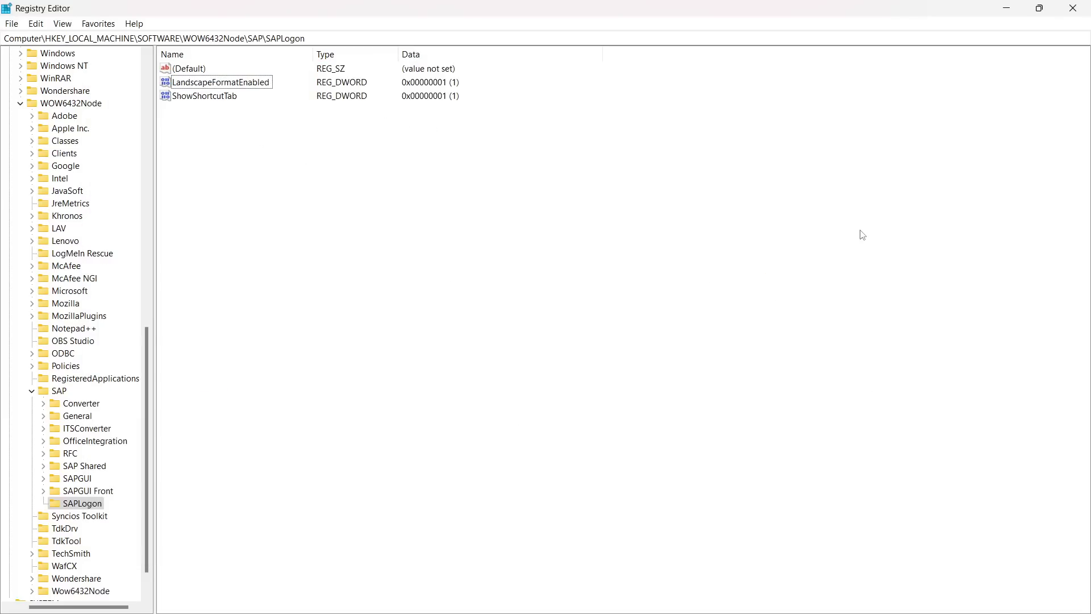
key(alt+Tab)
key(super+d)
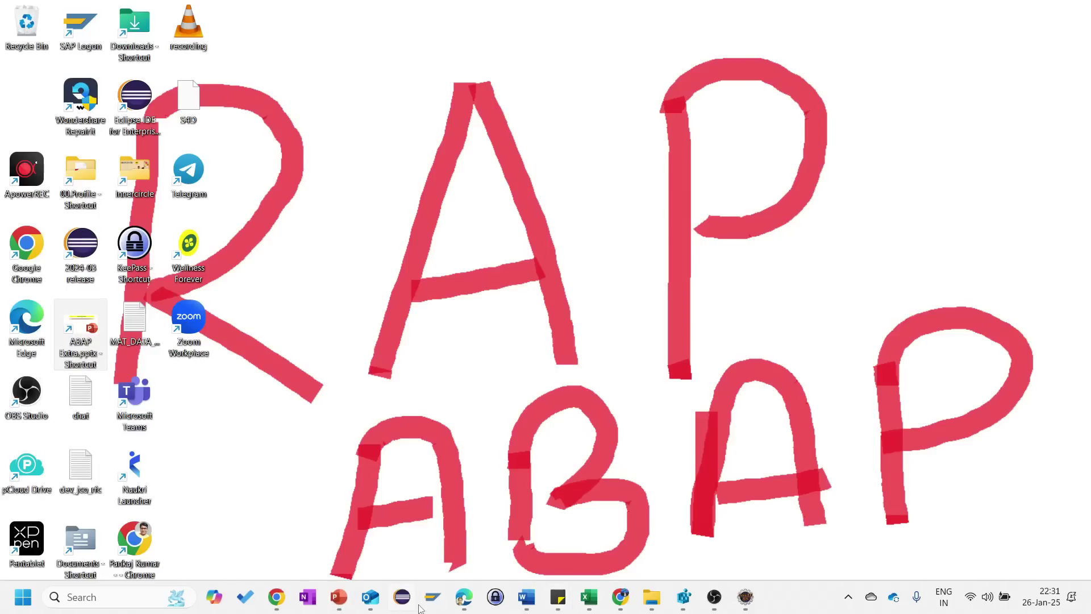
click(428, 601)
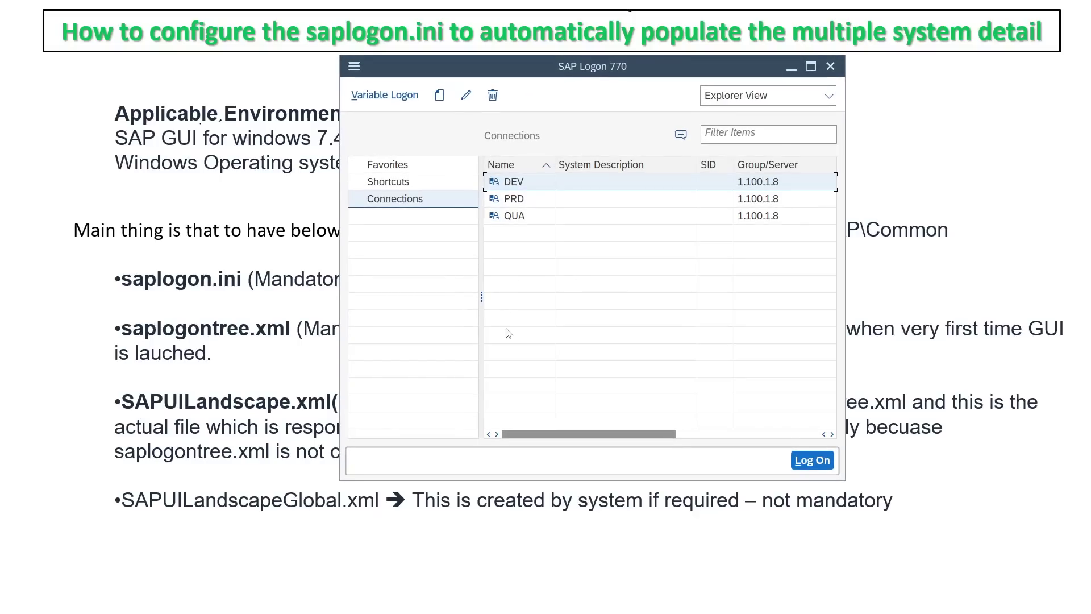
Switch to the SAP Common folder in File Explorer and check the SAPUILandscapeGlobal and SAPUILandscape XML files
mouse_move(474, 612)
mouse_move(657, 611)
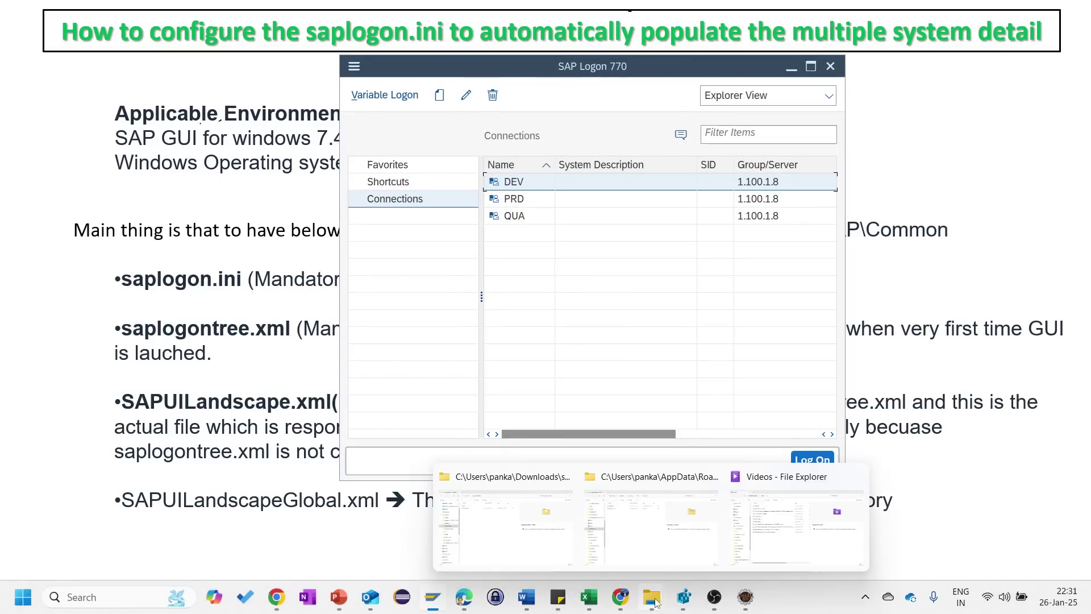
click(671, 551)
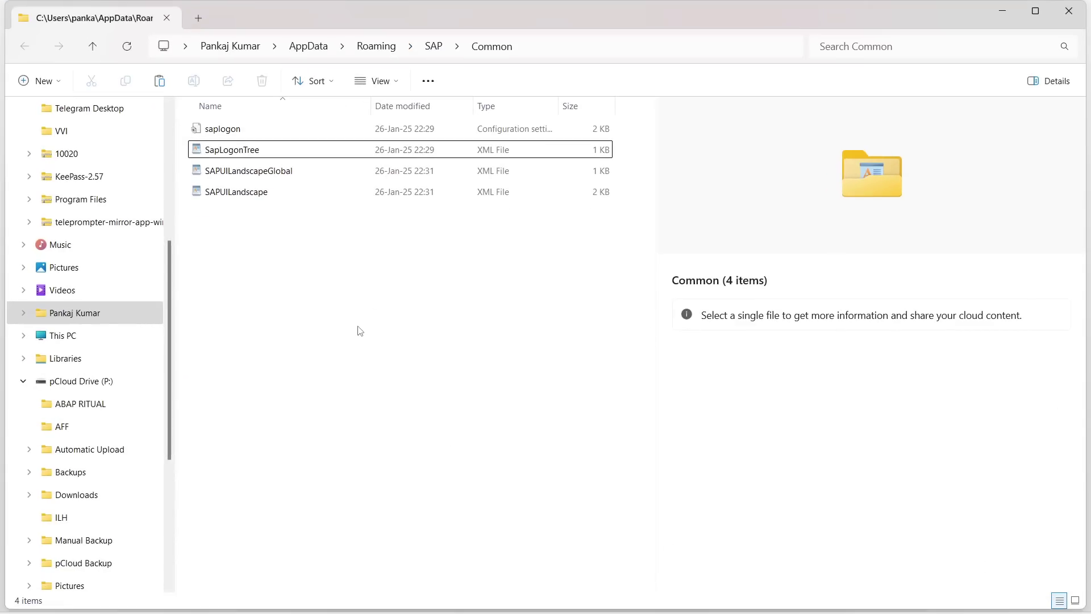
click(237, 177)
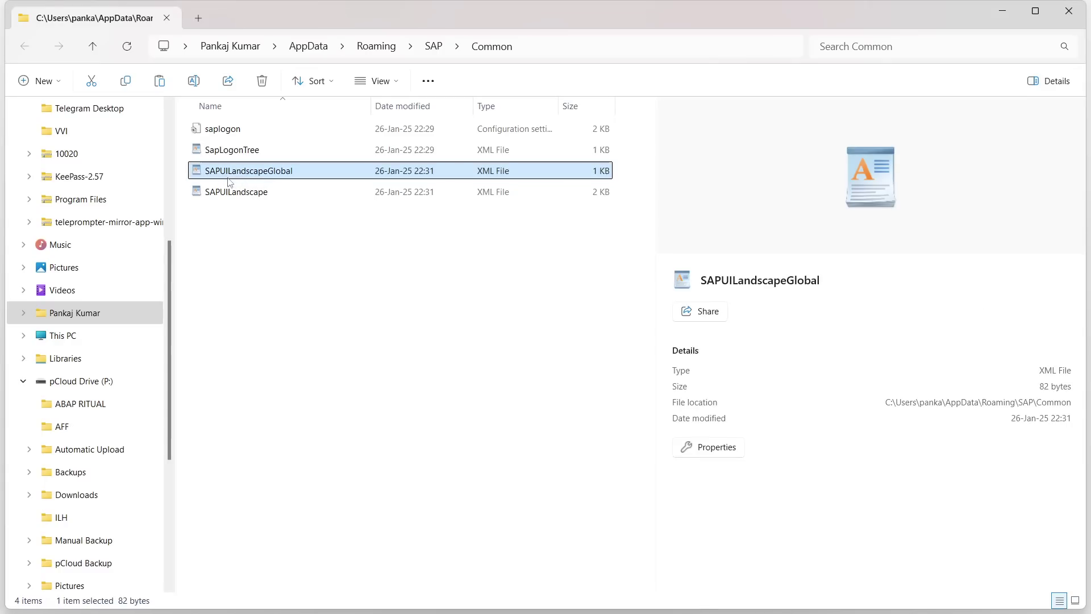
click(264, 198)
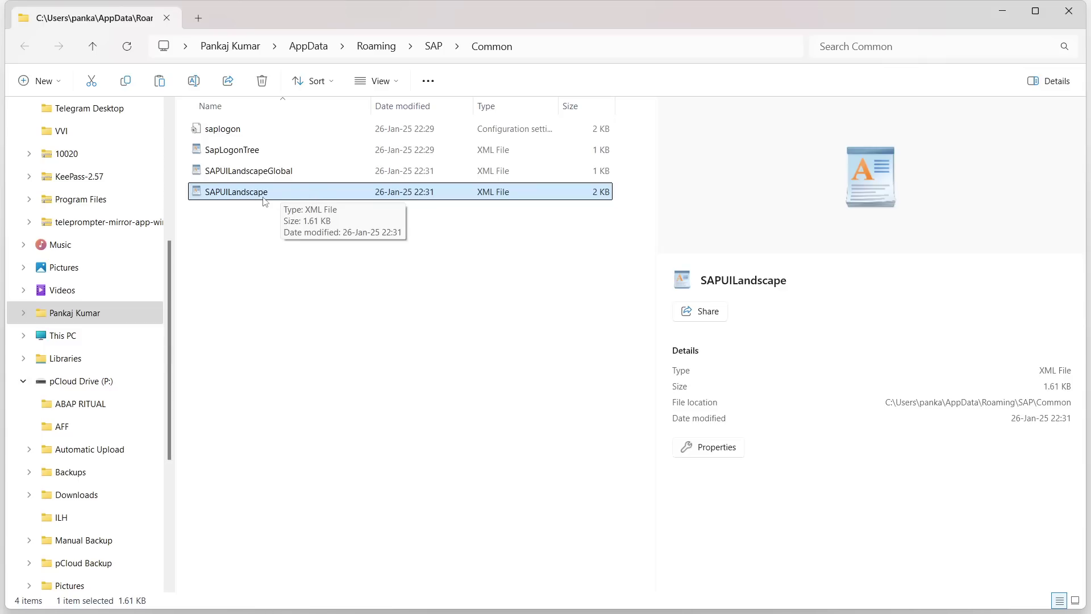
Open the SAPUILandscape XML file in WordPad, read through its router and service entries, and close it
double_click(230, 197)
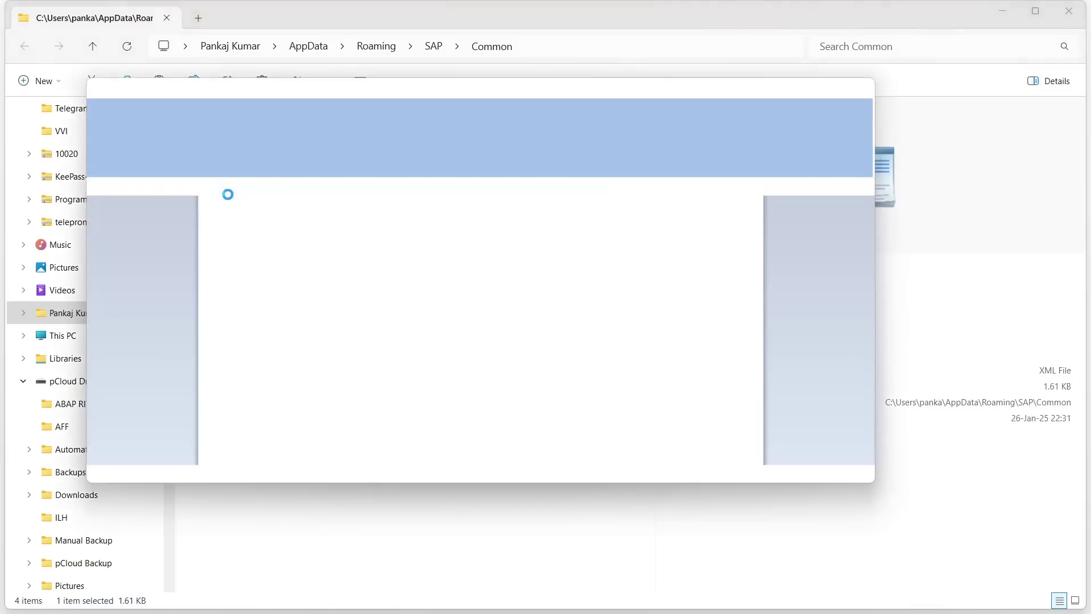
scroll(387, 289, down, 3)
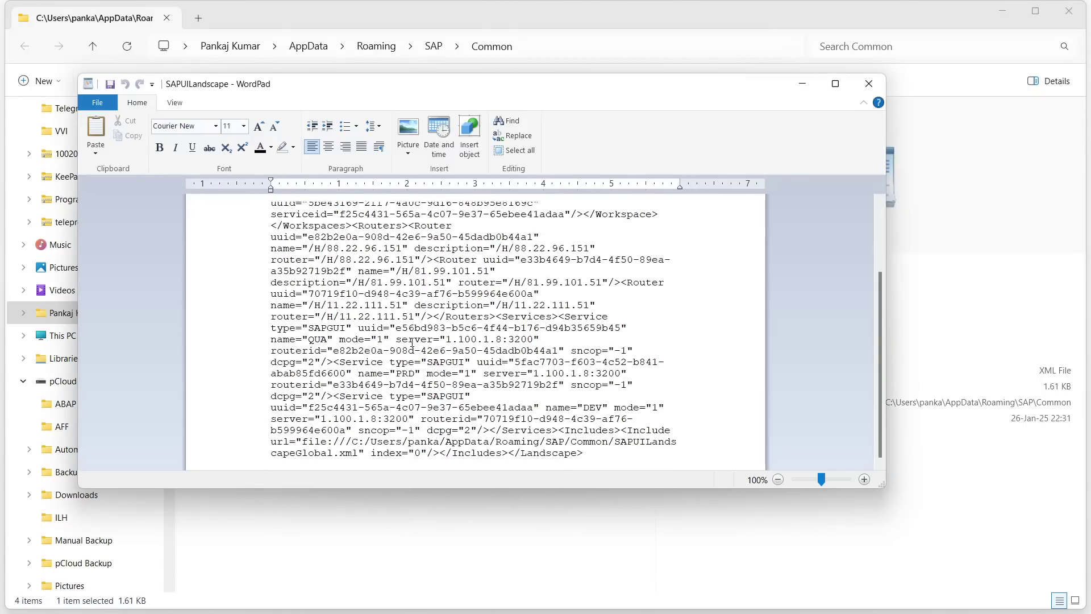
scroll(428, 331, up, 3)
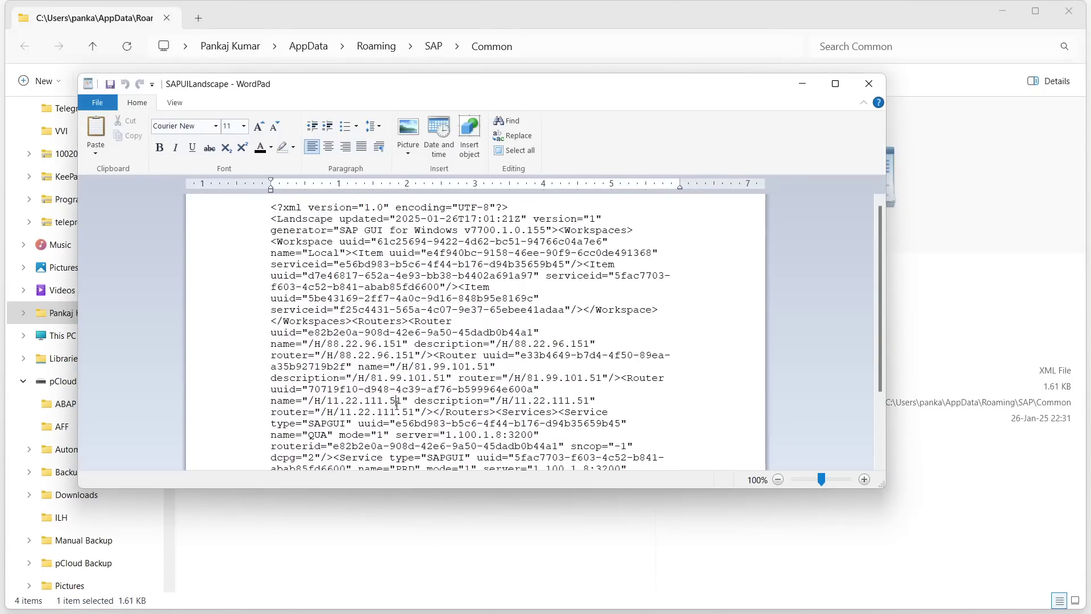
scroll(397, 402, down, 3)
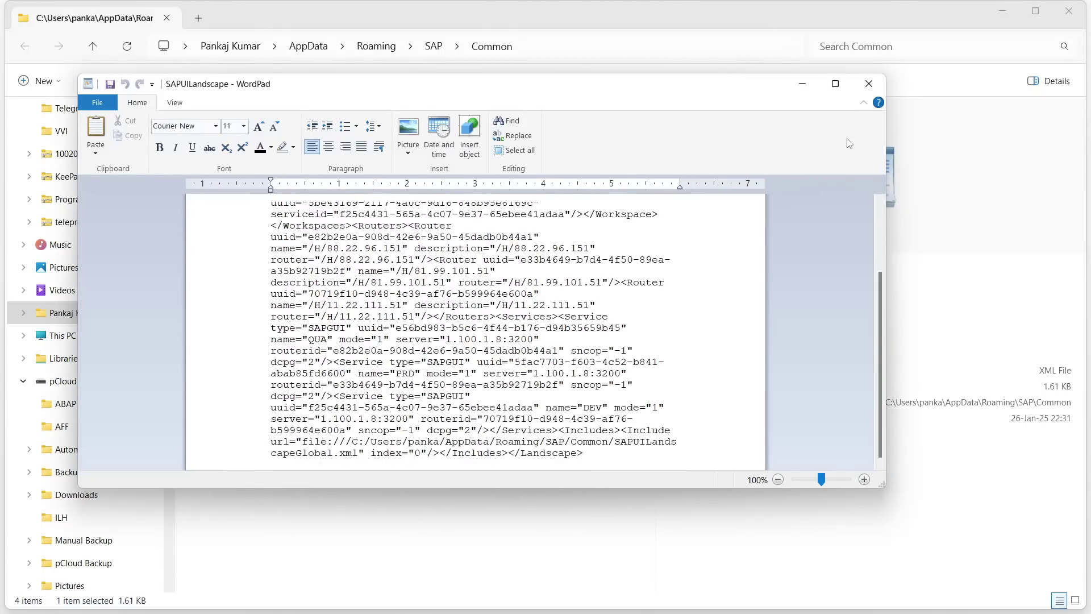
click(868, 84)
Open the saplogon configuration file, look through its server entries and close it
double_click(230, 130)
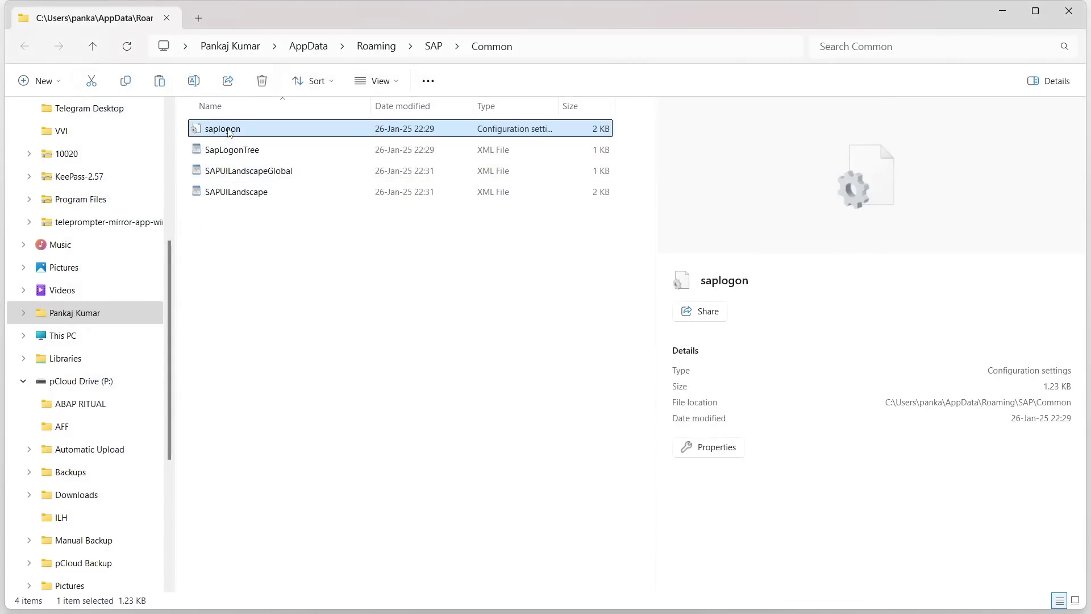
scroll(364, 375, up, 8)
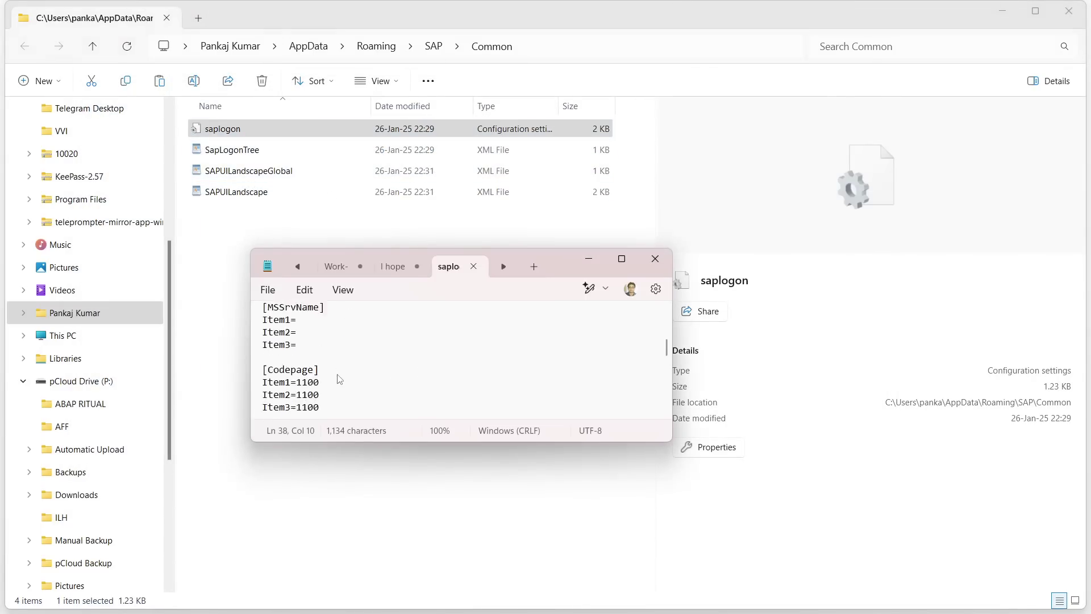
click(655, 259)
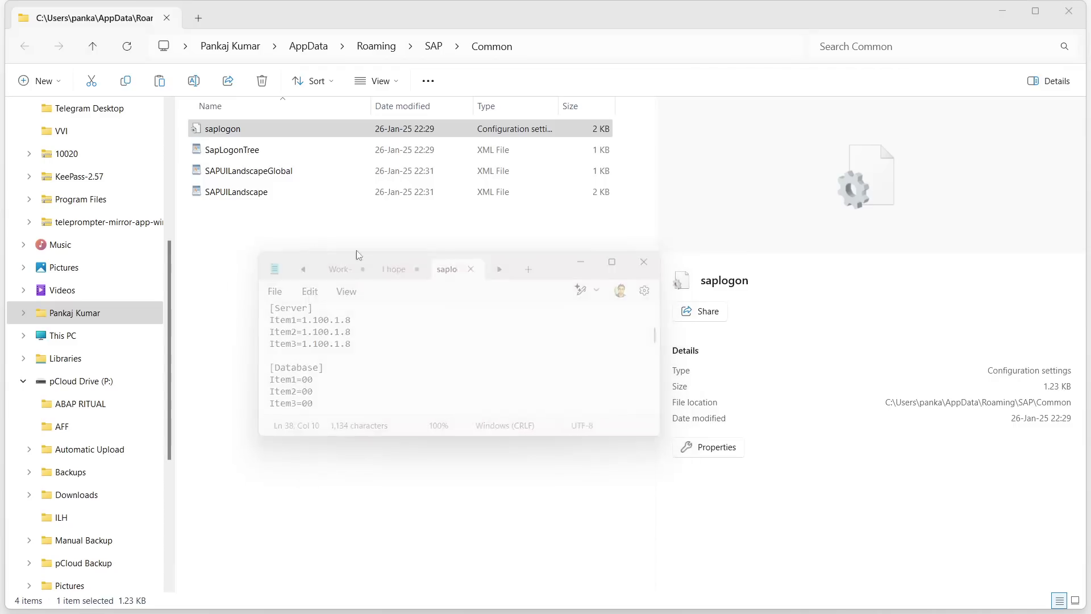
Open the SAPUILandscape XML file from the SAP Common folder again
click(251, 206)
click(250, 195)
key(Return)
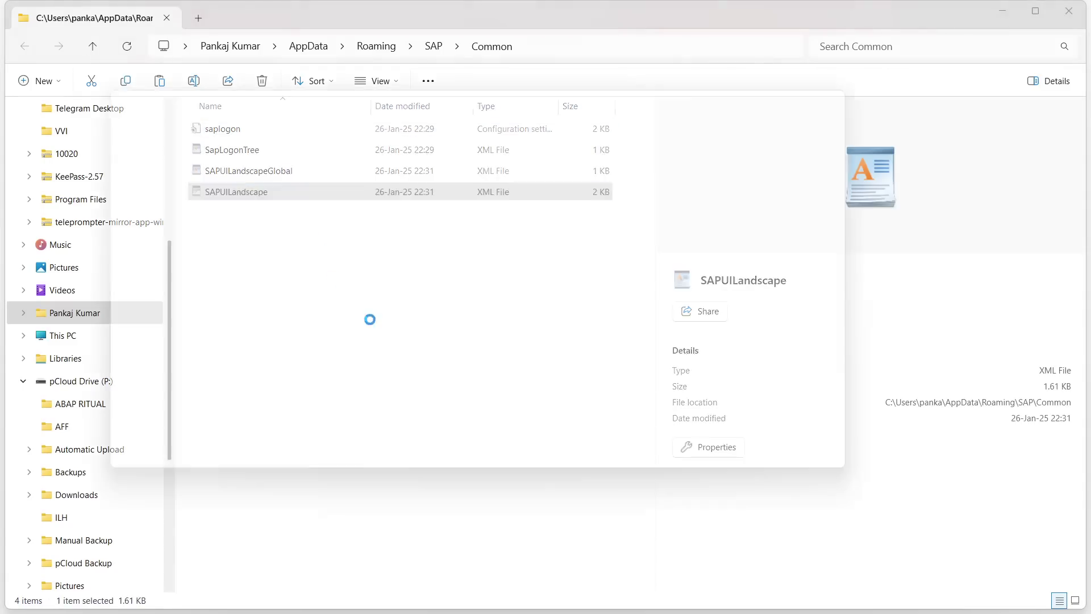
Read the router and service entries through to the end of the SAPUILandscape file and close it
scroll(405, 368, down, 3)
scroll(404, 368, down, 2)
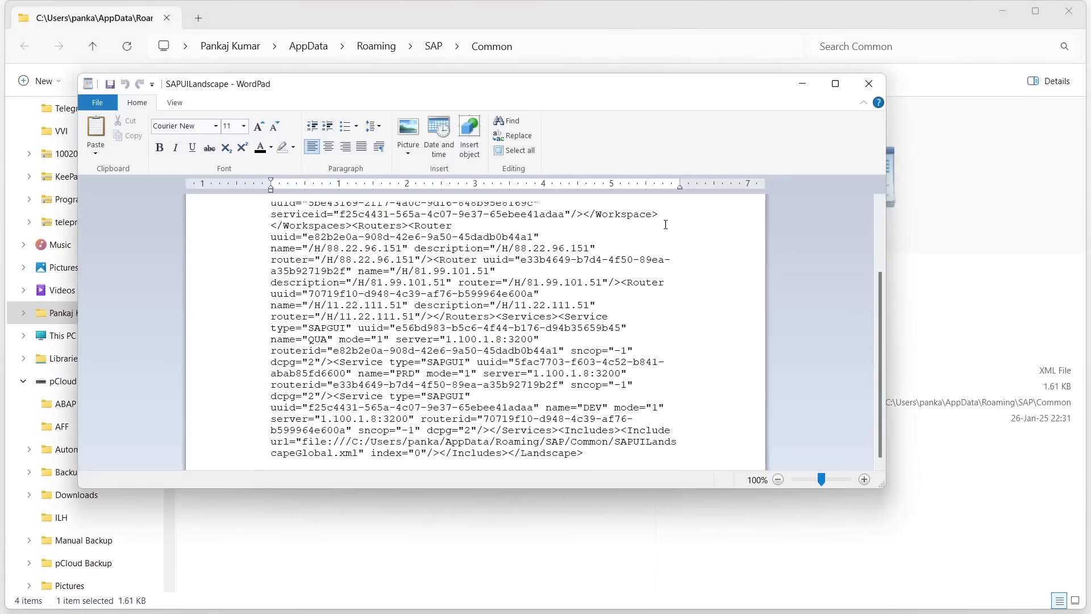
click(868, 84)
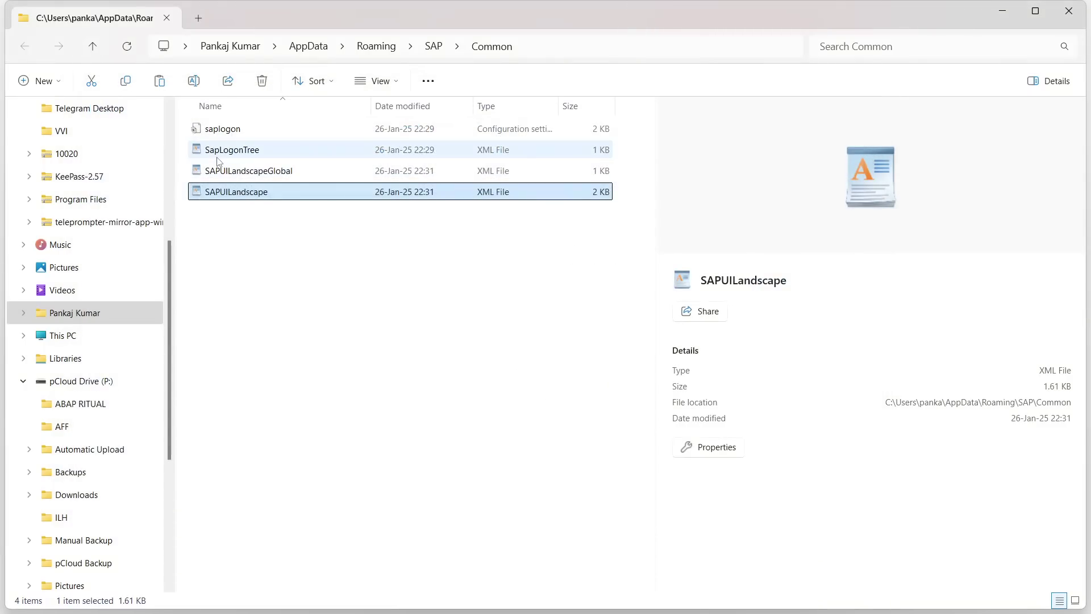
Review the SapLogonTree, SAPUILandscape and saplogon files in the SAP Common folder
click(242, 151)
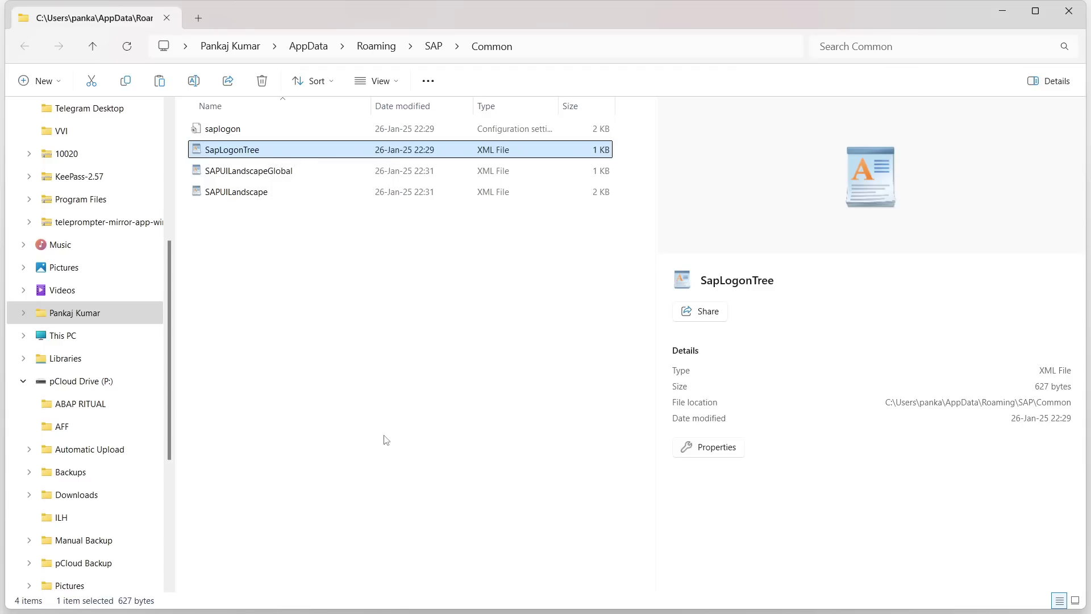
drag(246, 248, 227, 119)
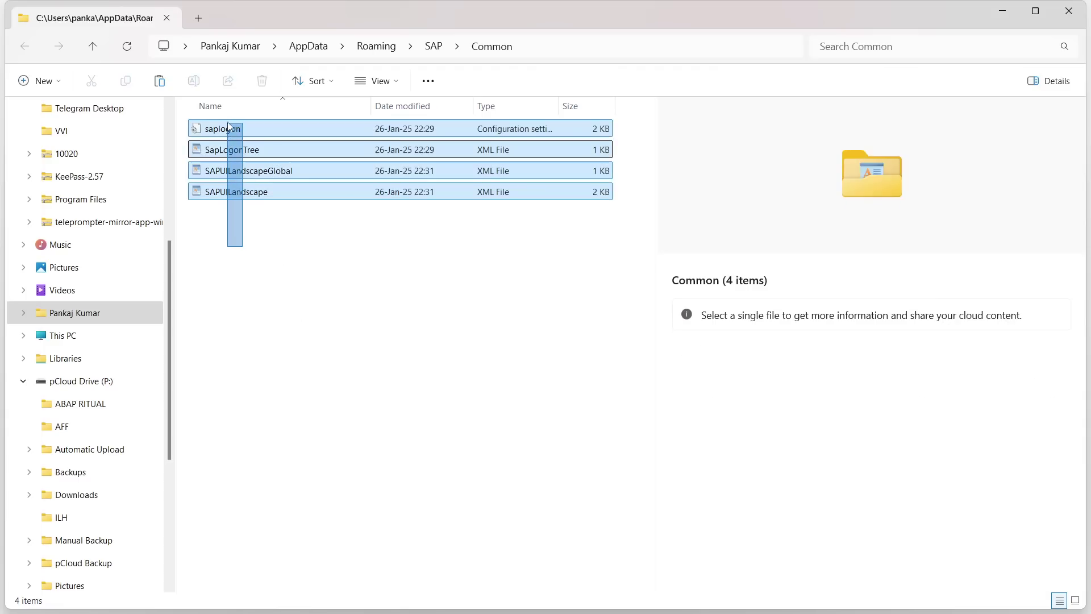
click(253, 263)
click(196, 133)
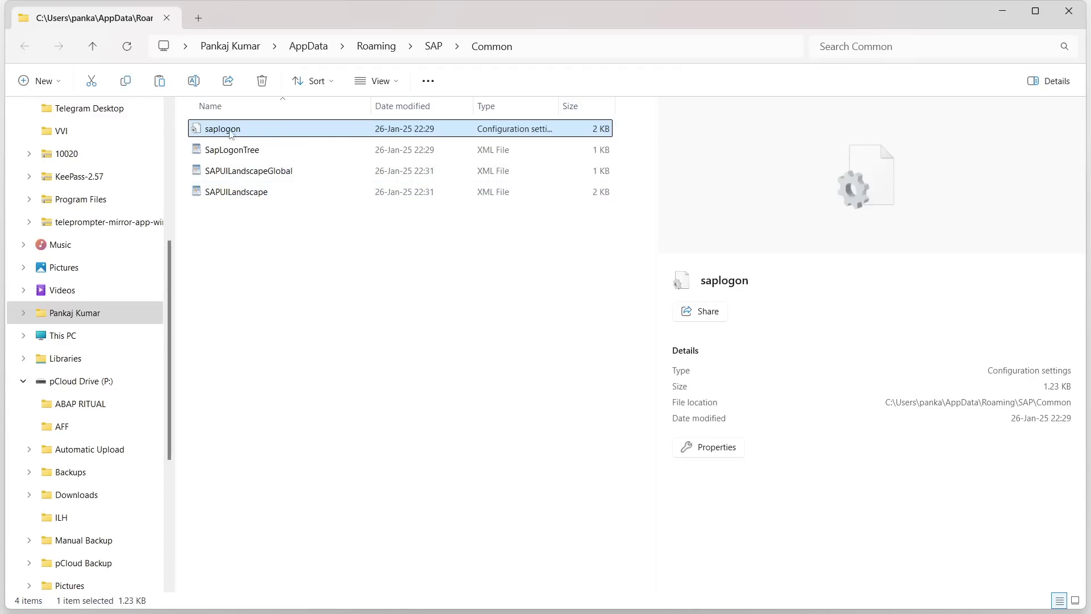
Switch to Registry Editor, inspect the LandscapeFormatEnabled value data under the SAPLogon key and cancel the edit
mouse_move(313, 613)
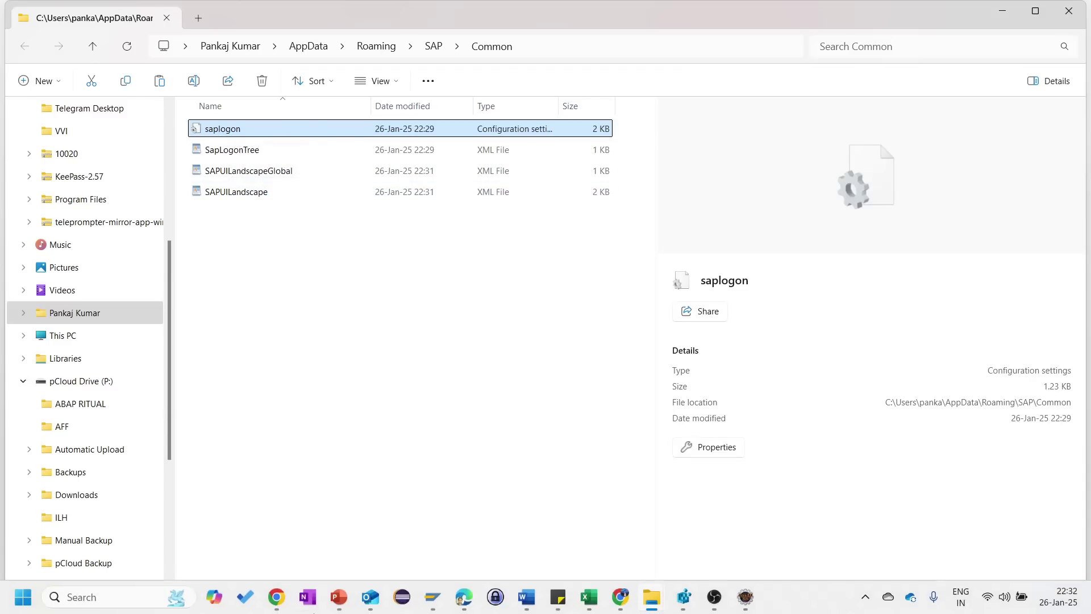
click(684, 597)
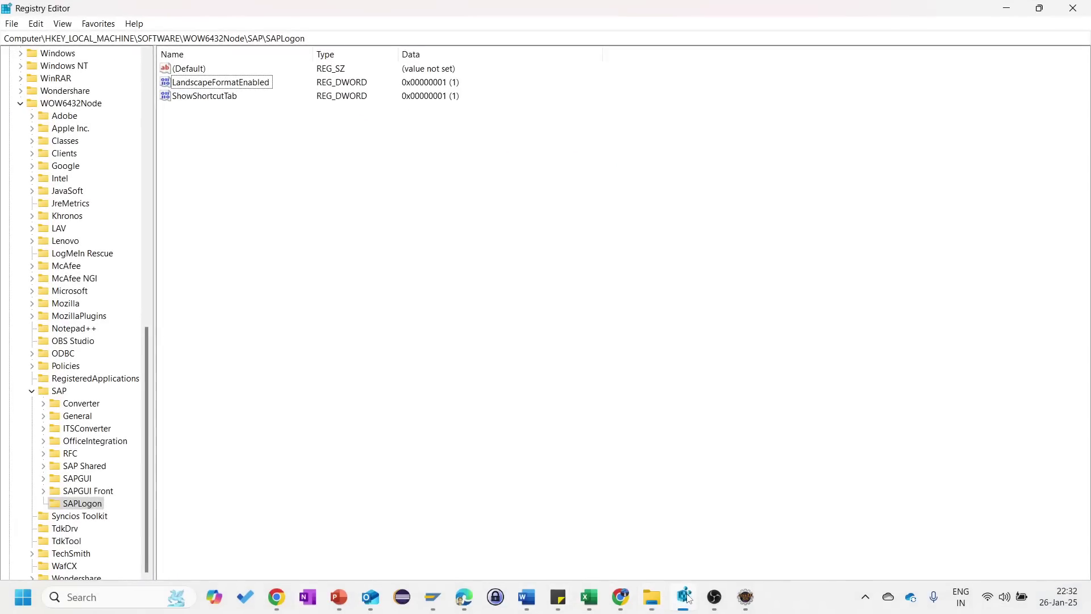
click(74, 505)
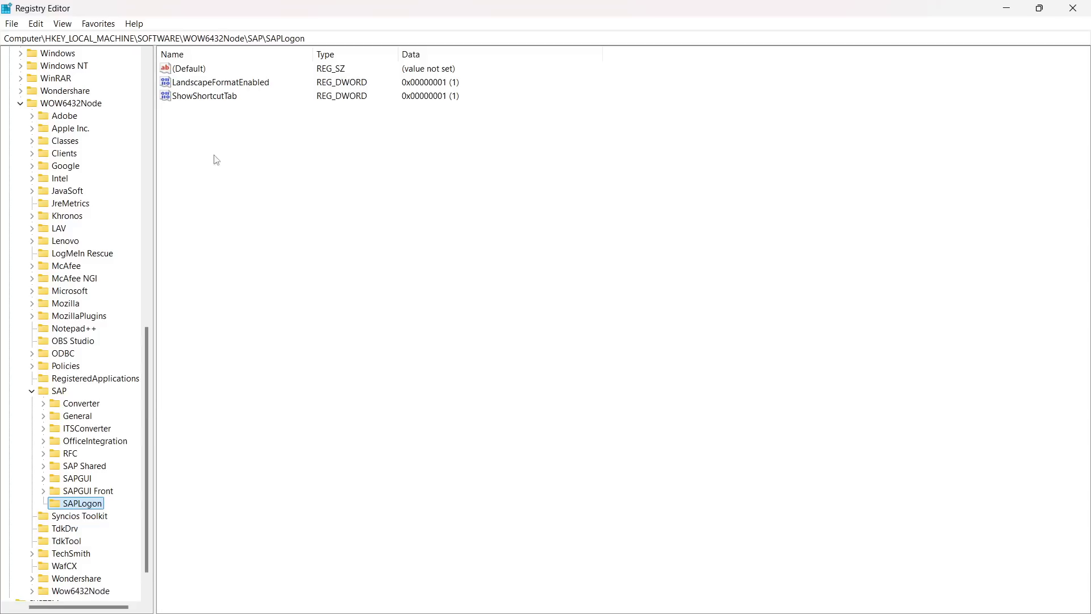
click(216, 84)
right_click(217, 85)
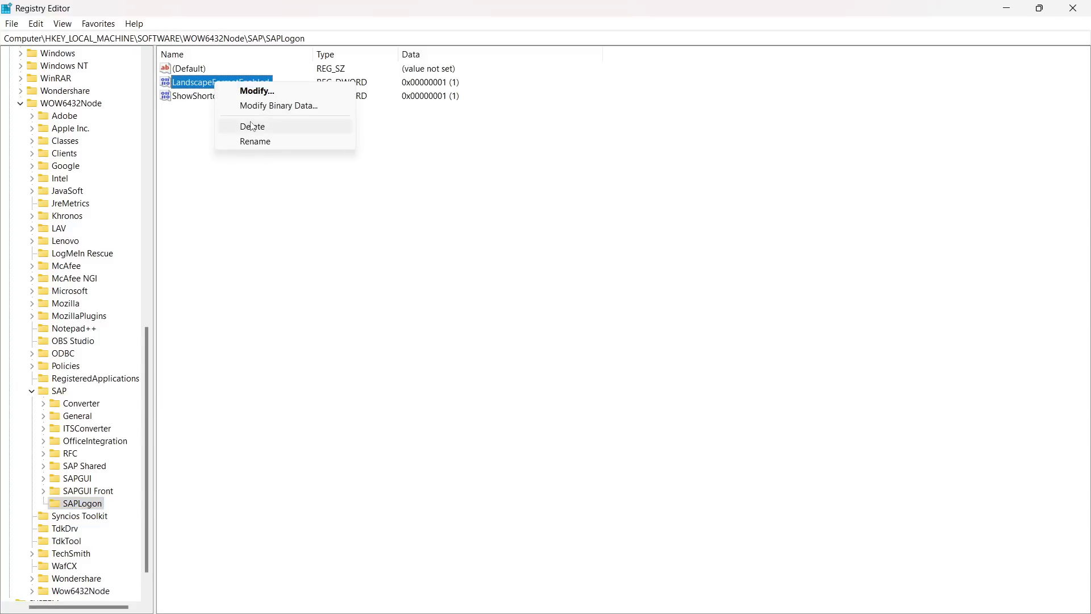
click(258, 91)
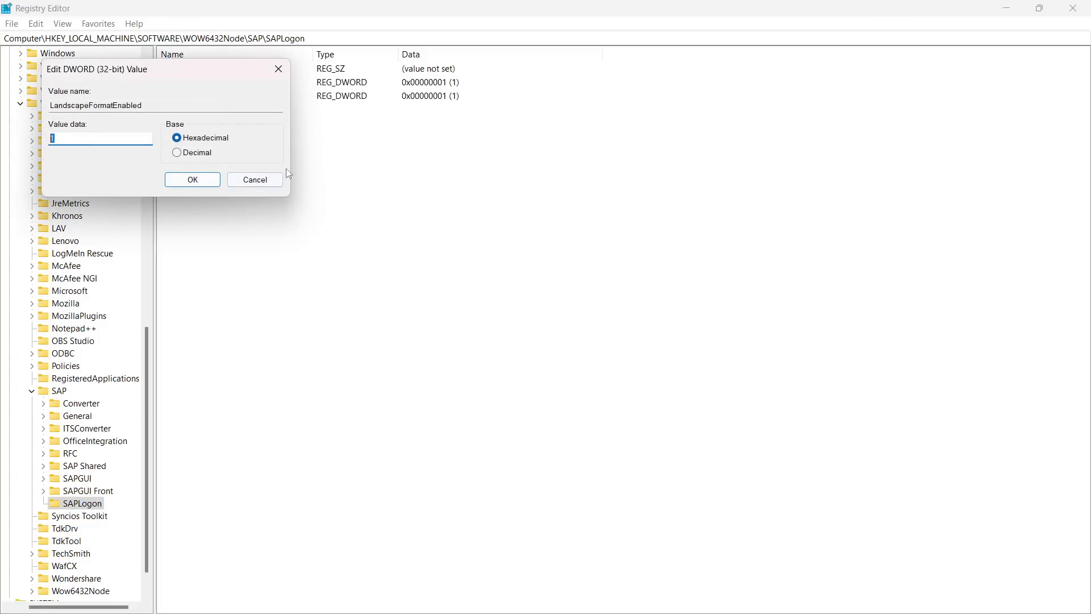
click(276, 182)
Check the connections in SAP Logon, then return to the SAP Common folder and select the SapLogonTree file
mouse_move(434, 608)
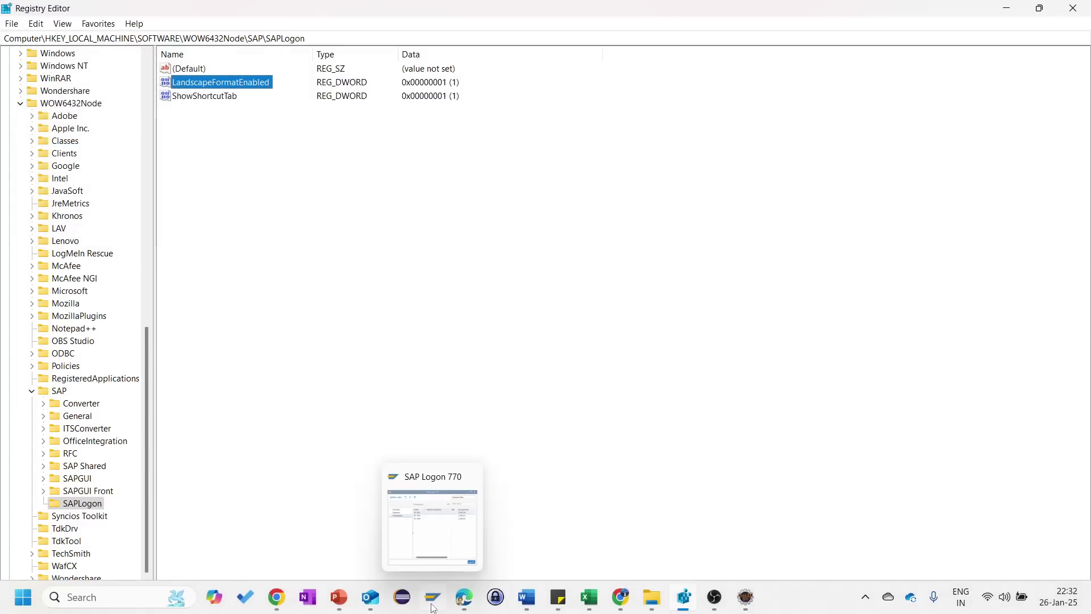
click(435, 527)
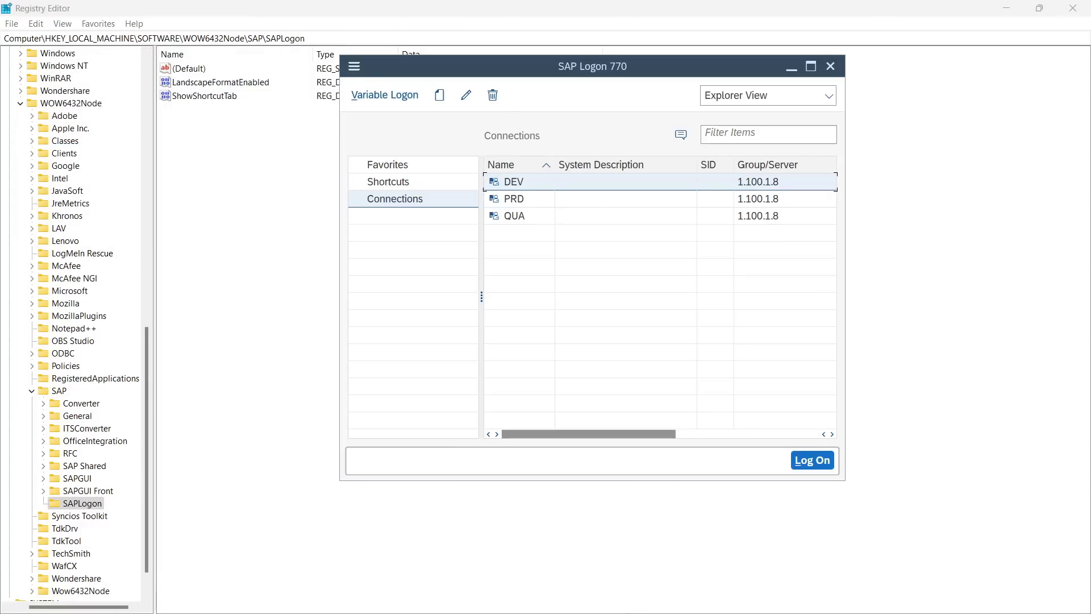
mouse_move(649, 607)
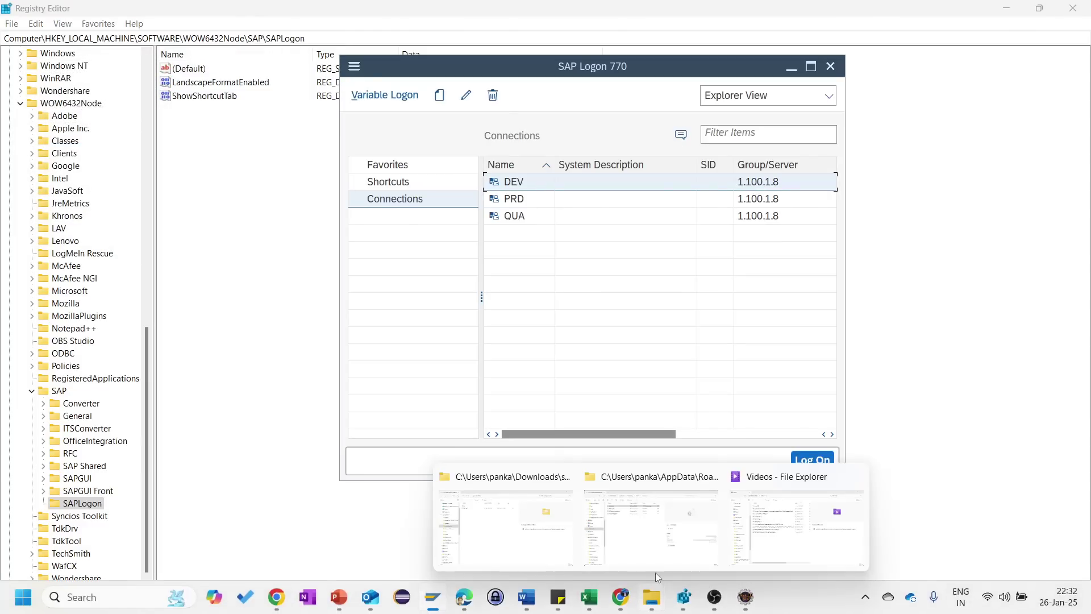
click(665, 531)
click(243, 151)
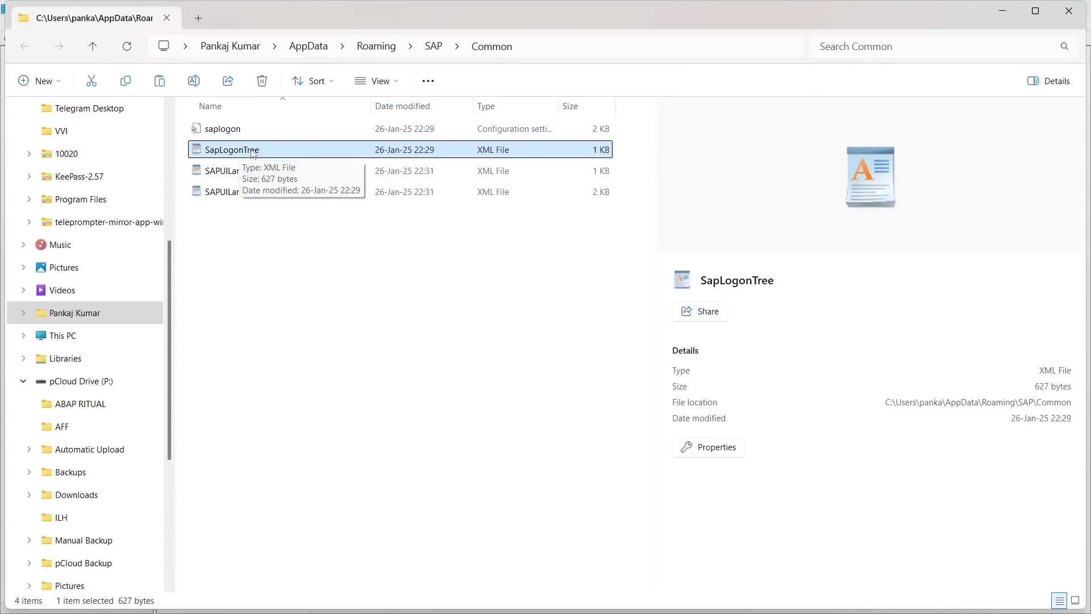
Switch to Registry Editor and confirm LandscapeFormatEnabled under the SAPLogon key with value data 1
key(alt+Tab)
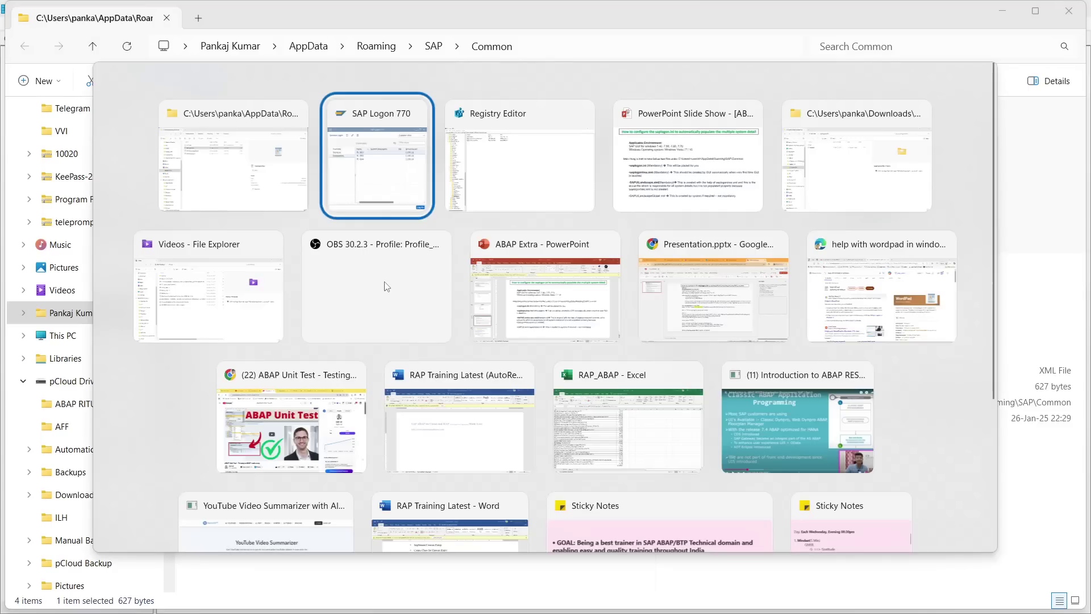
key(alt+Tab)
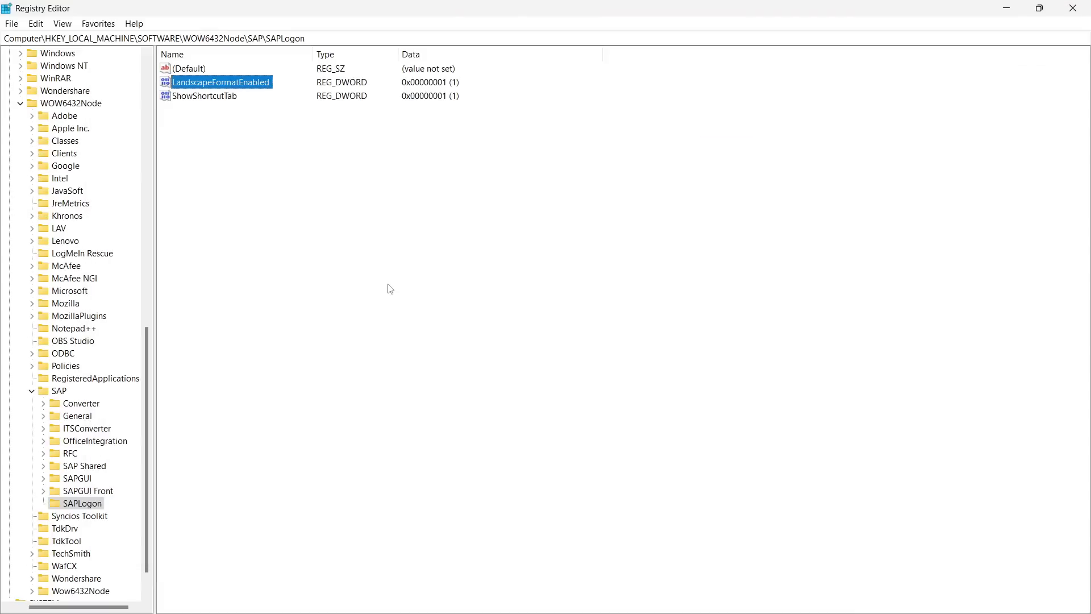
right_click(223, 89)
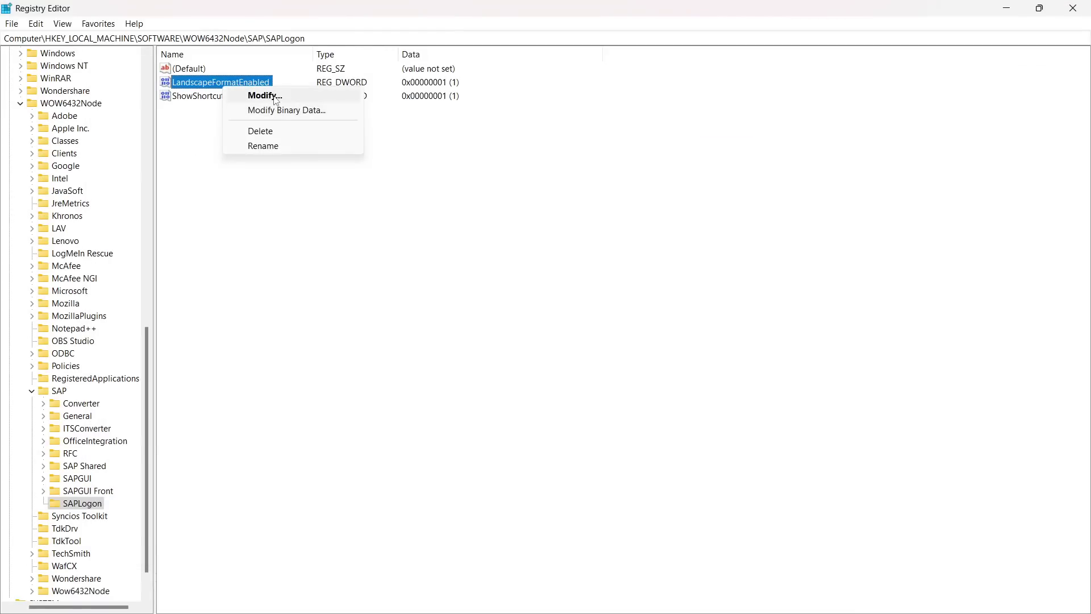
click(244, 92)
click(60, 140)
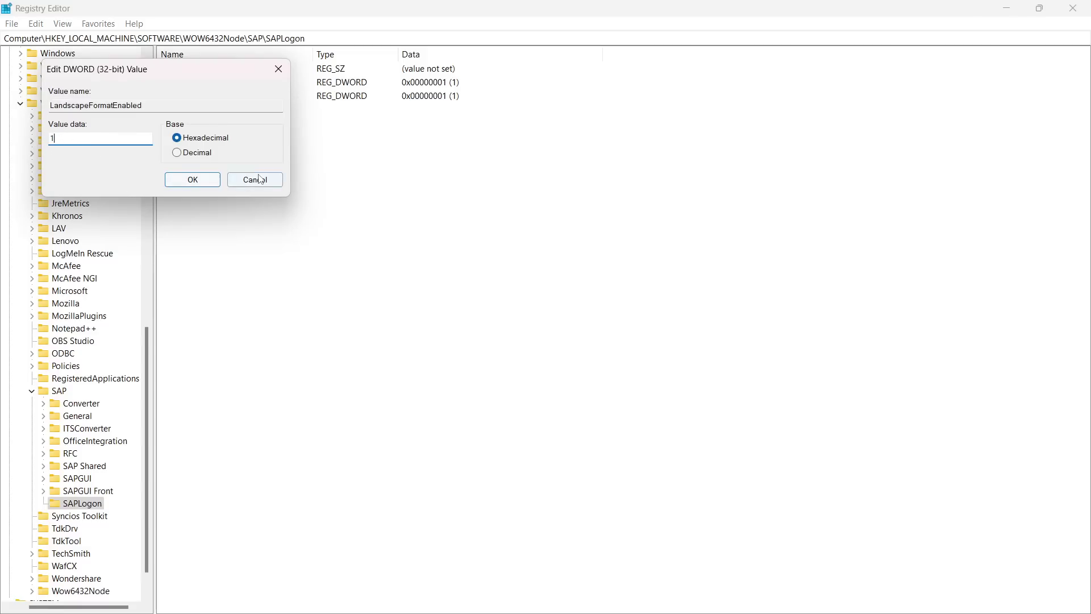
click(204, 179)
Switch to SAP Logon 770 and close its window
key(alt+Tab)
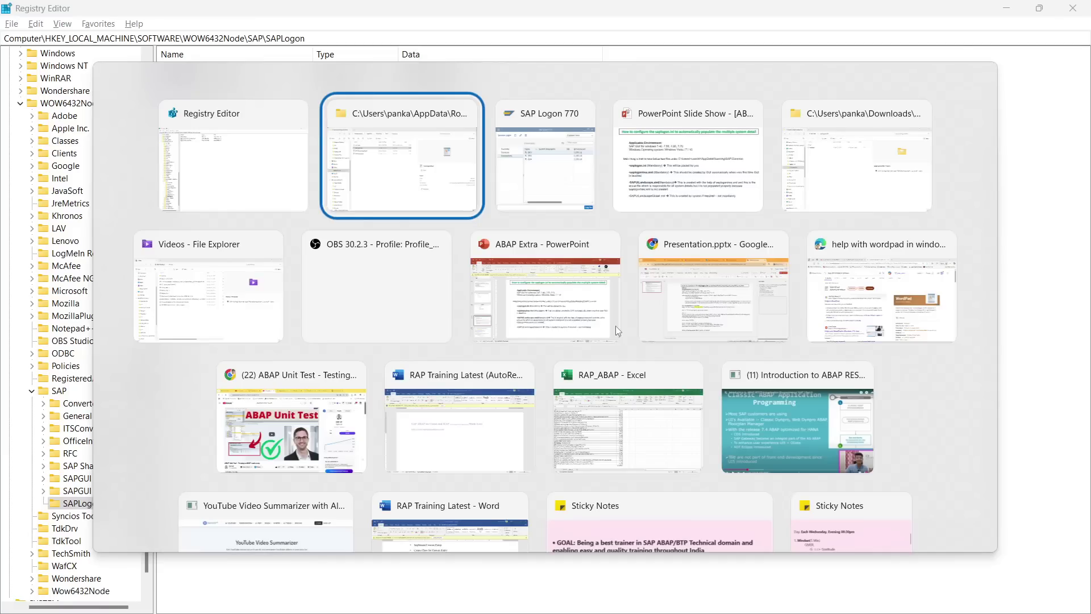
key(alt+Tab)
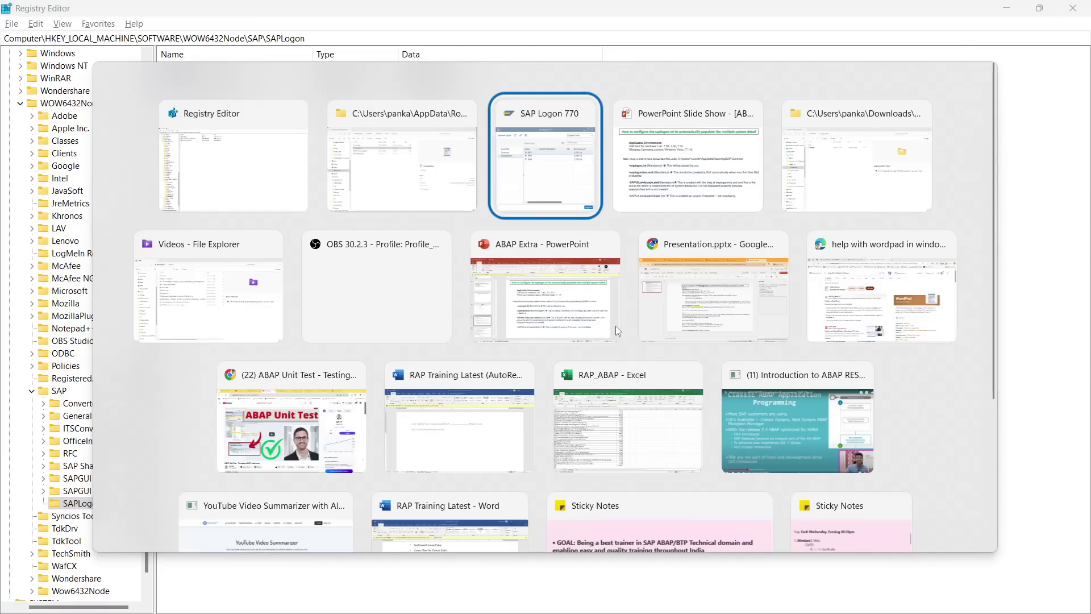
click(831, 66)
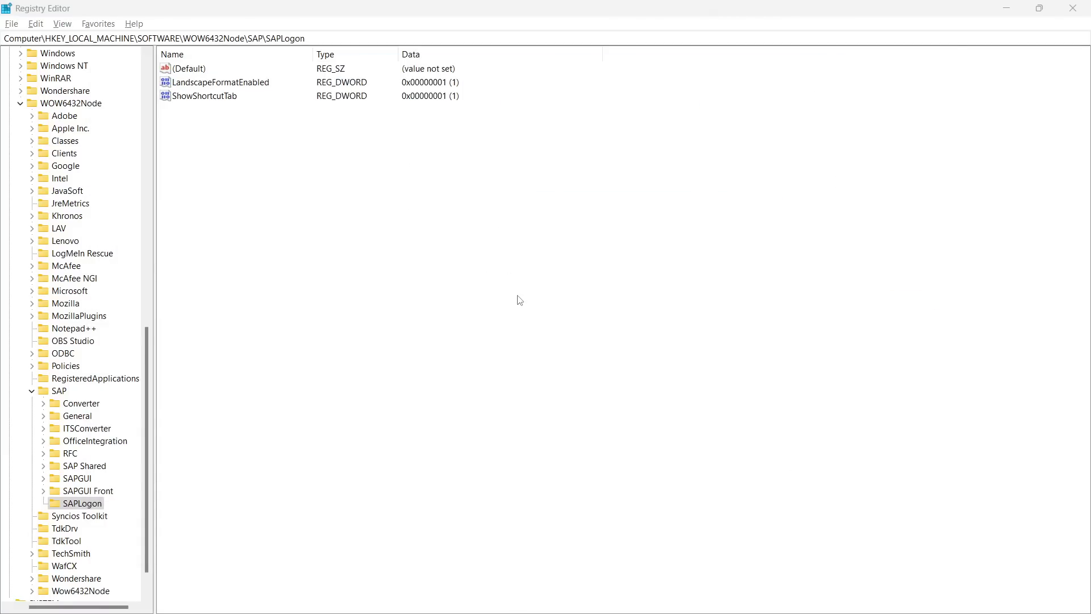
Switch to the SAP Common folder in File Explorer and check the SAPUILandscape and SAPUILandscapeGlobal files
key(alt+Tab)
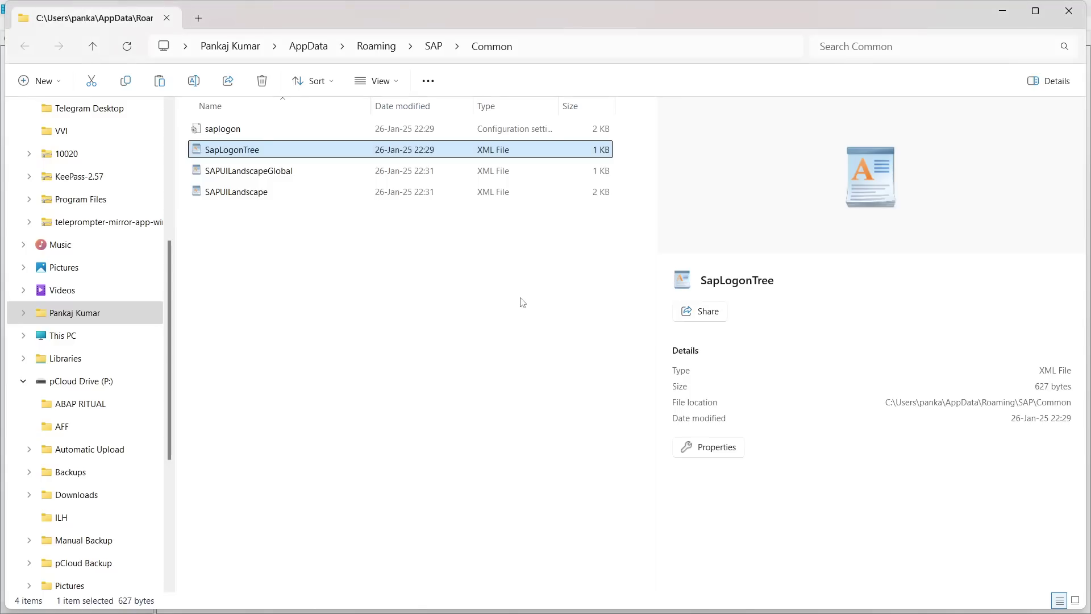
click(230, 194)
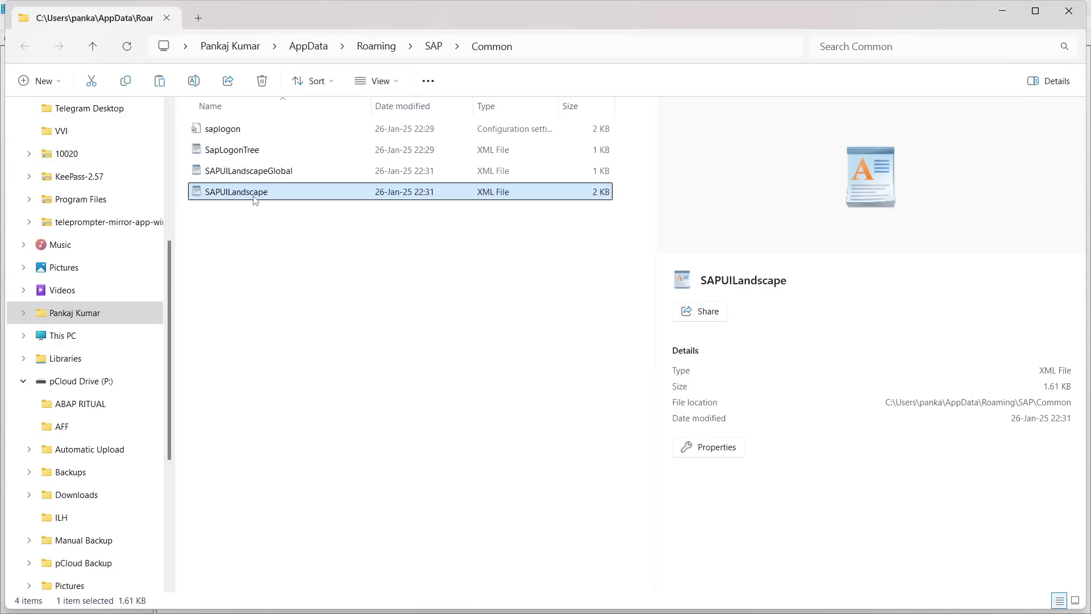
click(254, 178)
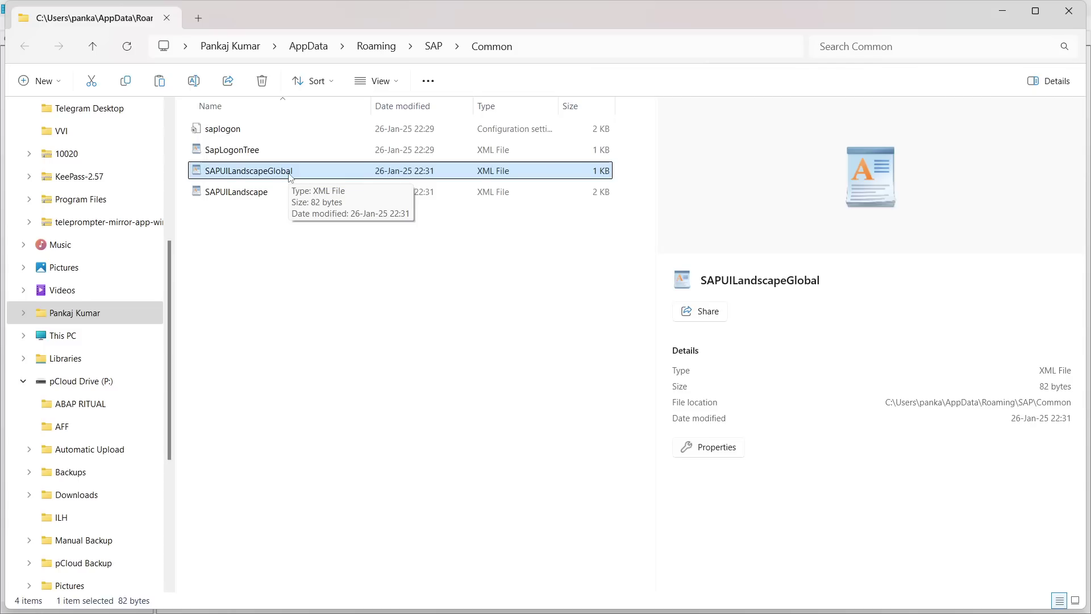
Switch to the PowerPoint slide show and advance through the registry edit steps for saplogontree.xml up to Step 3
mouse_move(428, 612)
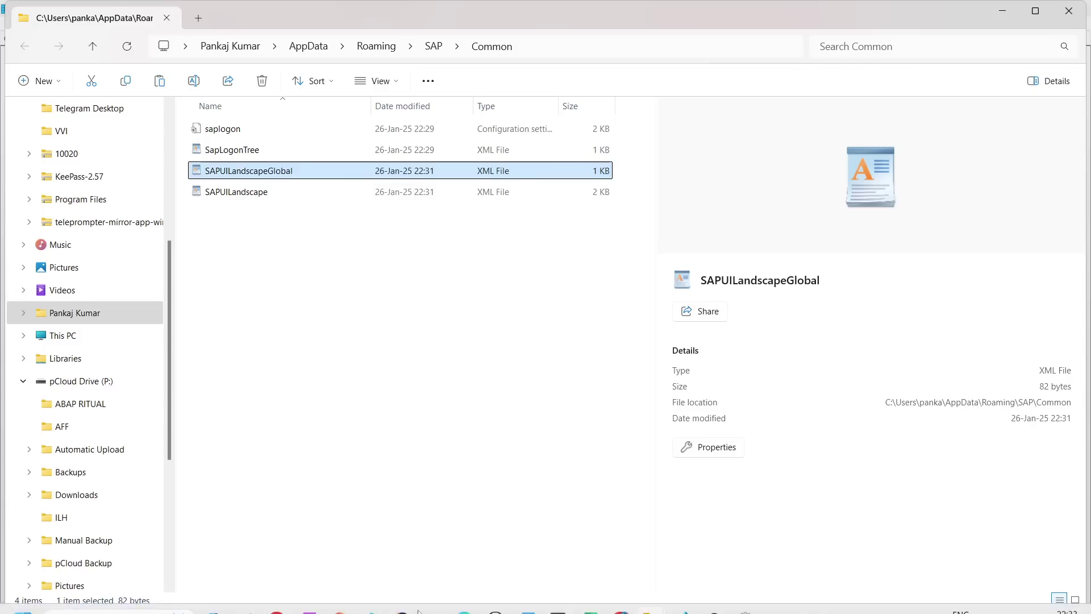
click(340, 598)
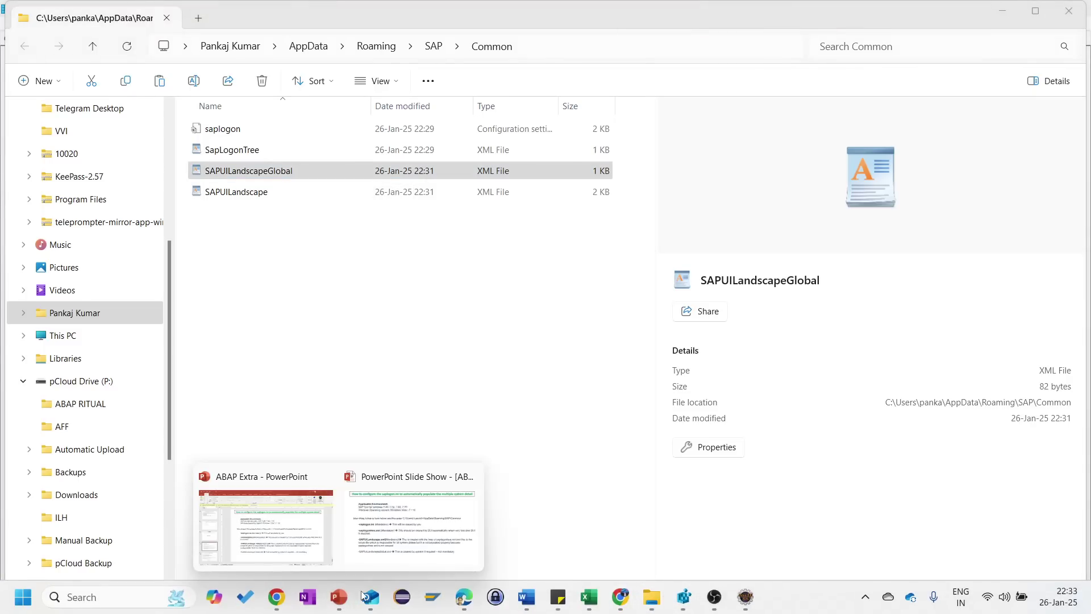
click(416, 544)
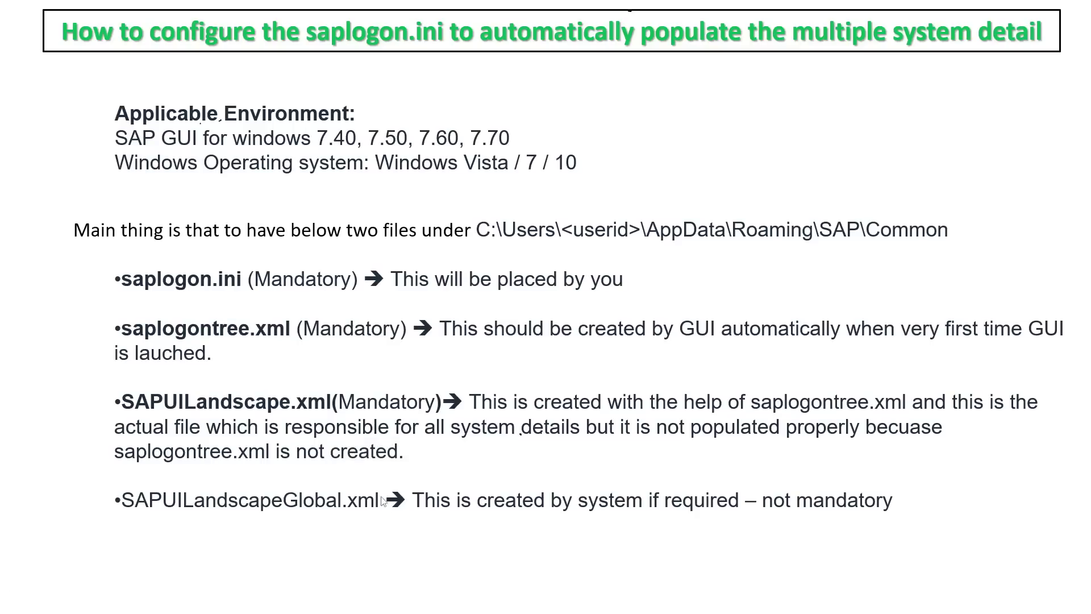
click(322, 359)
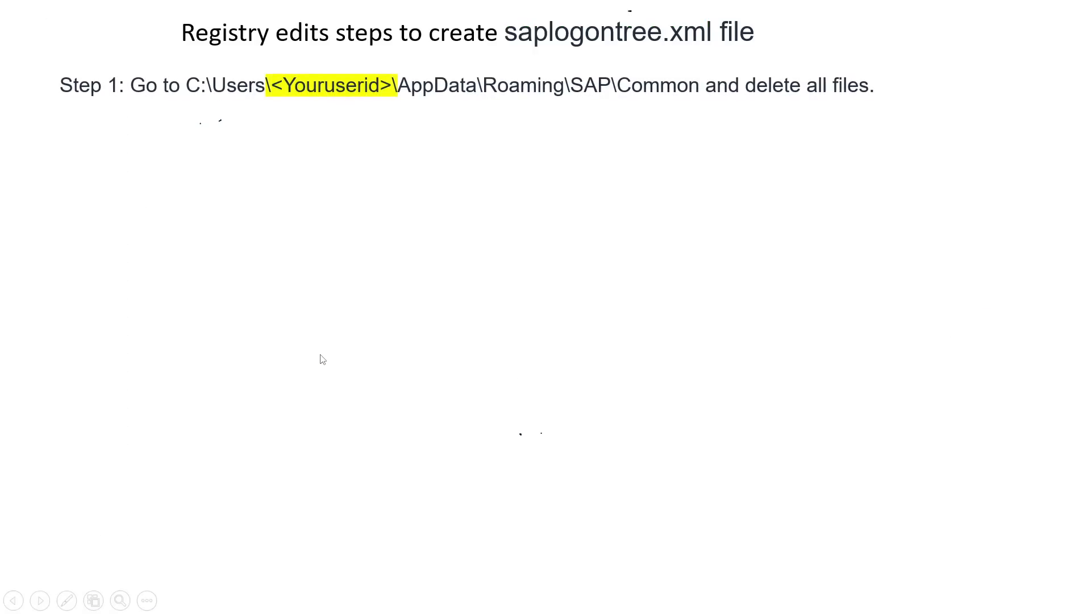
click(321, 358)
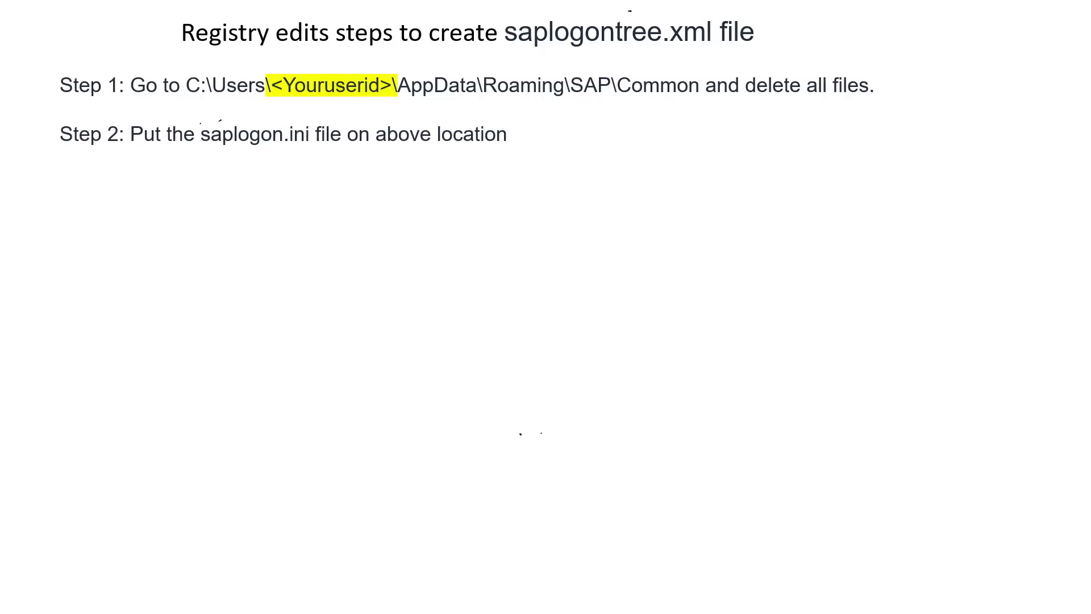
key(Right)
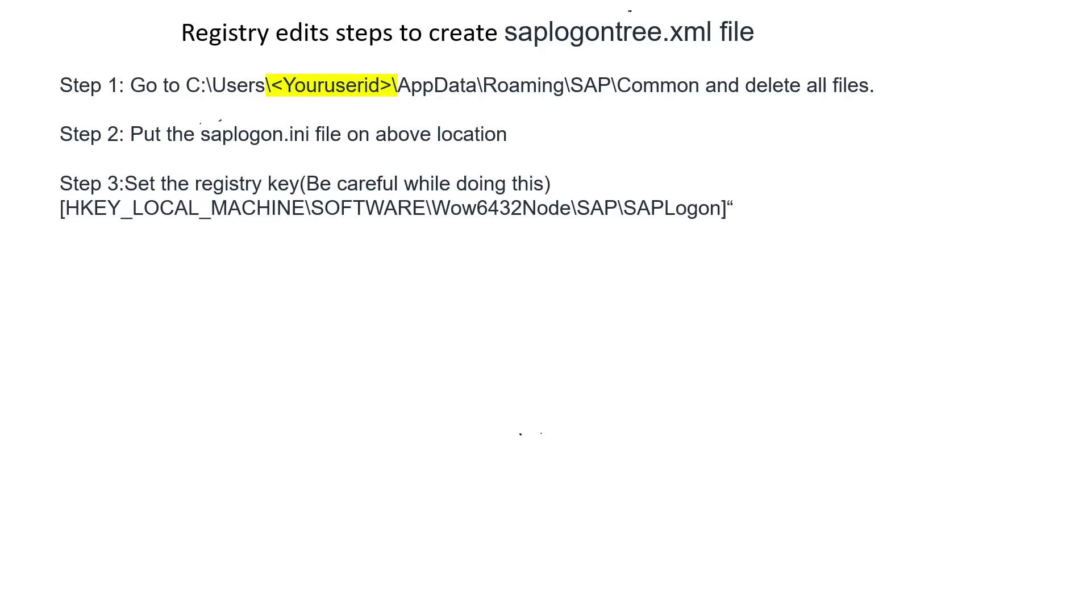